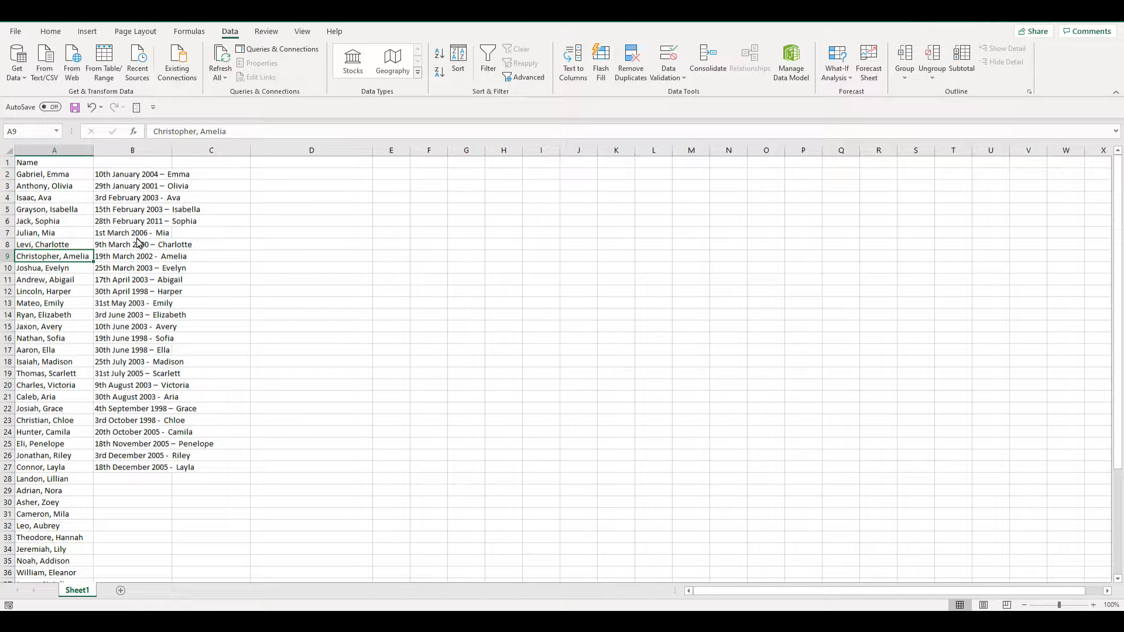
- Try to split the names in column A with Text to Columns using comma and space delimiters
left_click(49, 161)
key("ctrl+shift+Down")
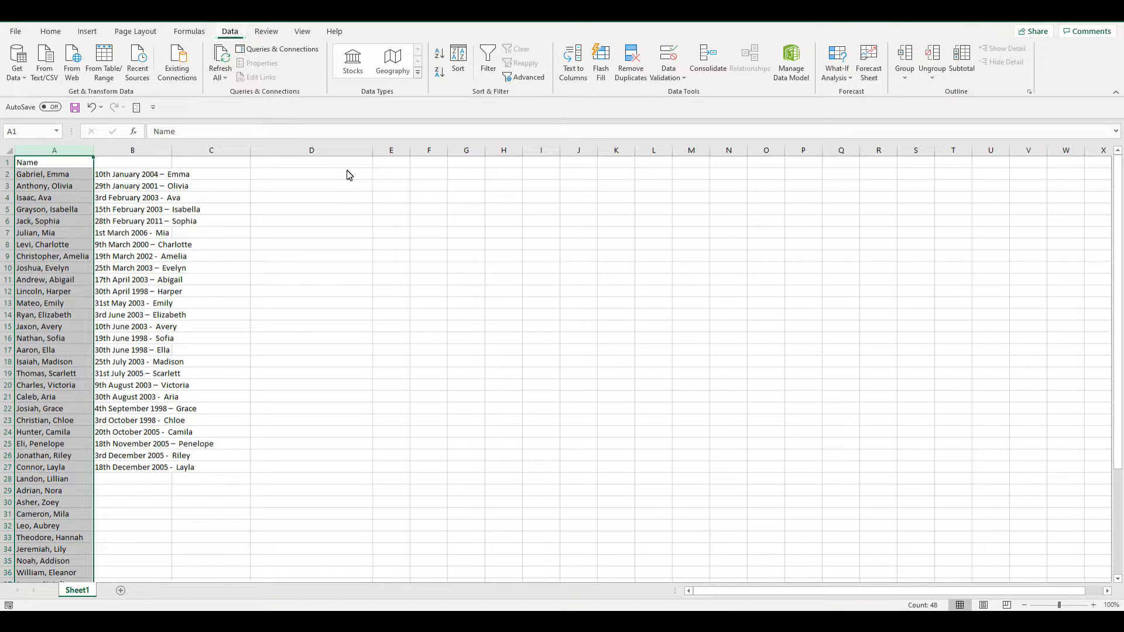
left_click(580, 72)
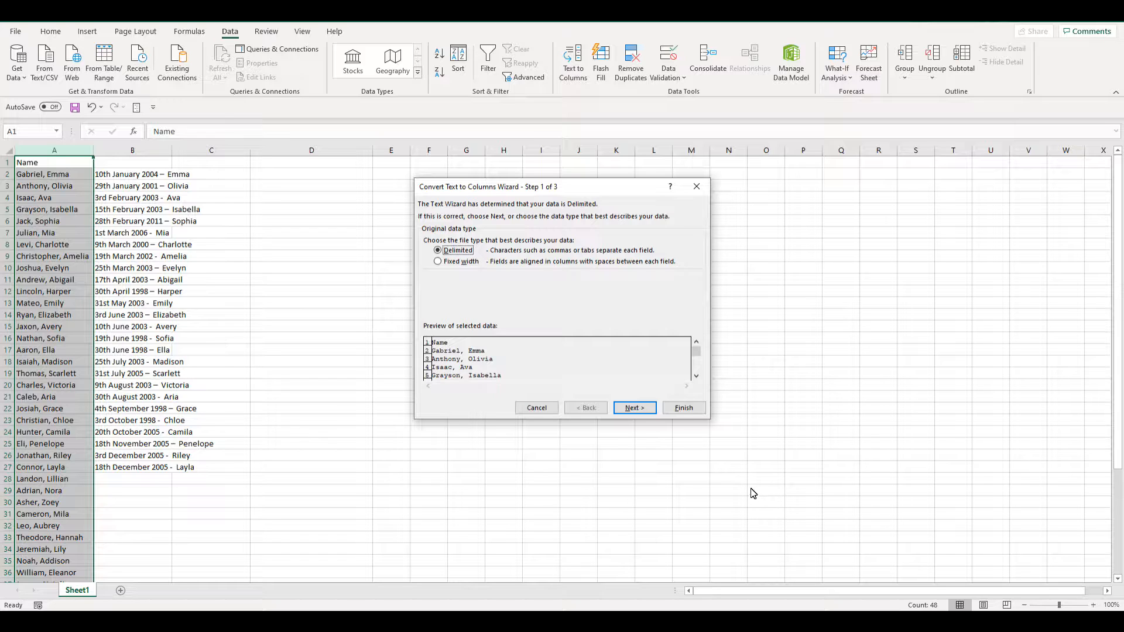
left_click(635, 404)
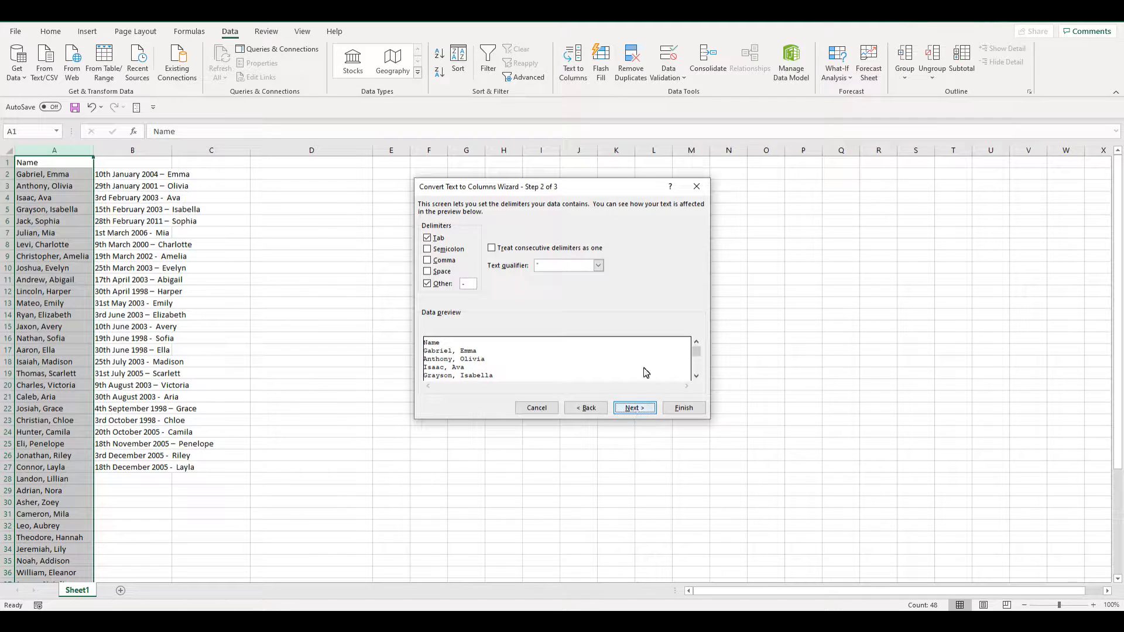
left_click(466, 283)
type("-")
left_click(425, 284)
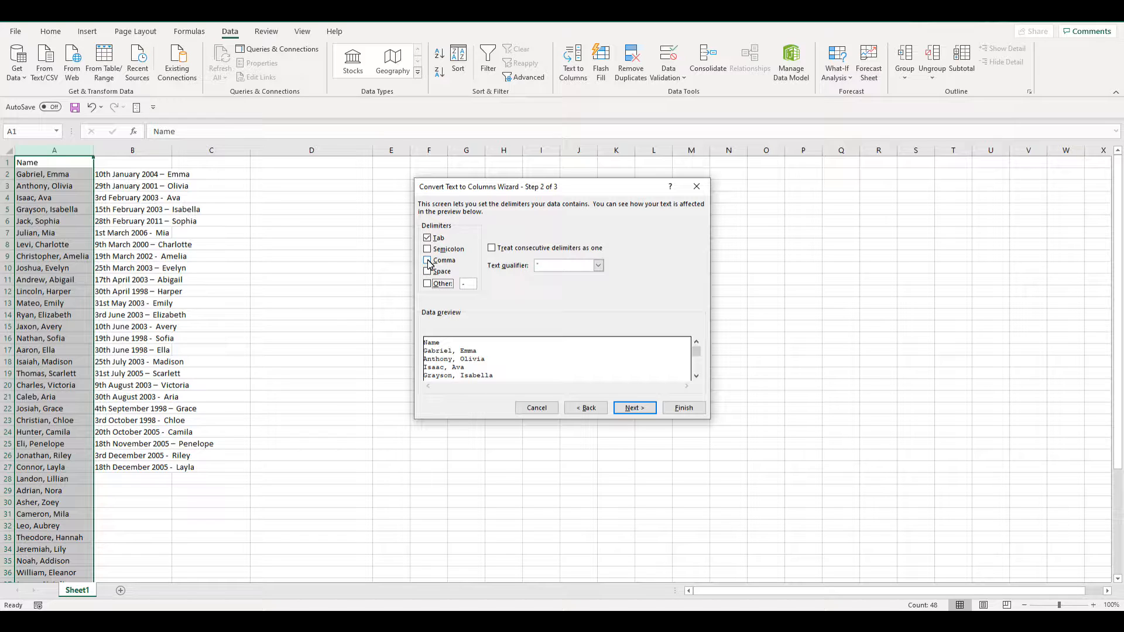
left_click(427, 260)
left_click(428, 271)
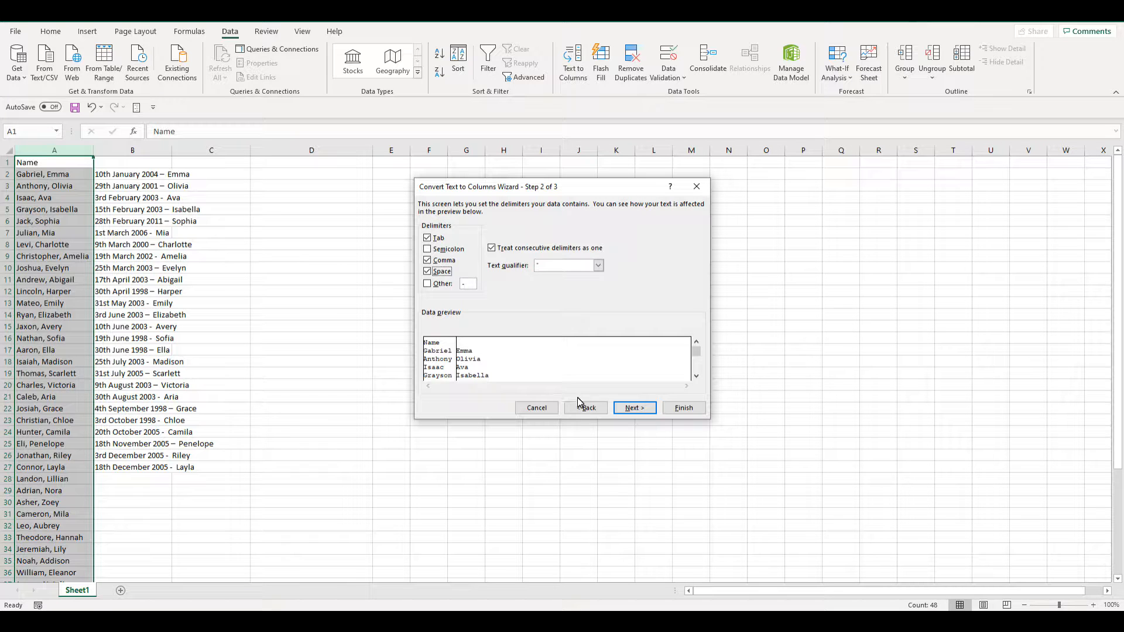
left_click(684, 412)
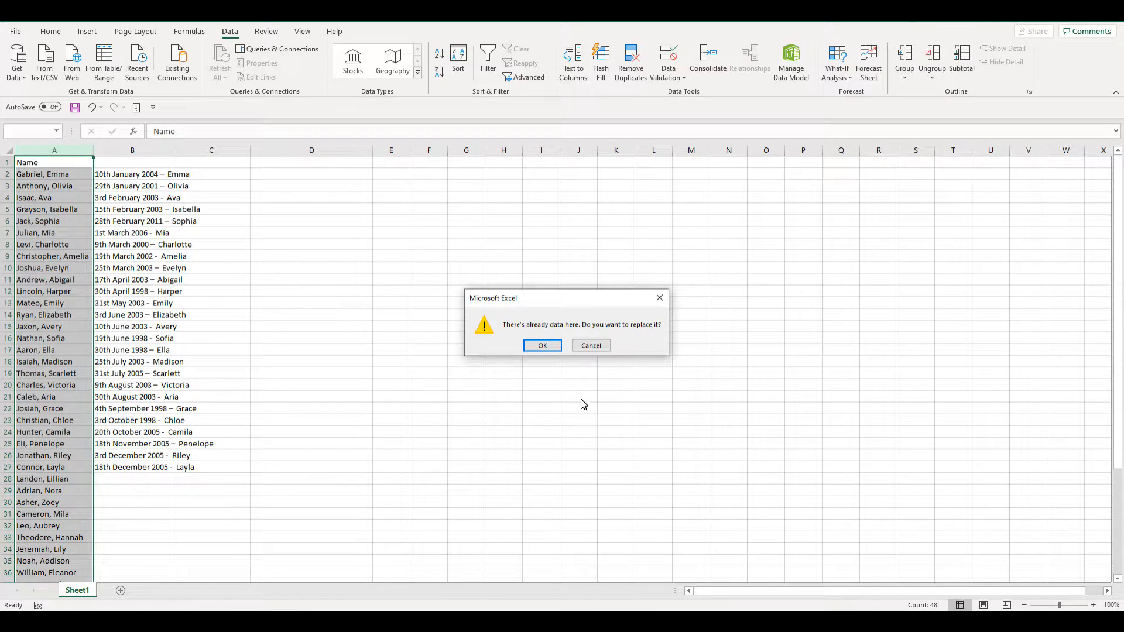
left_click(603, 346)
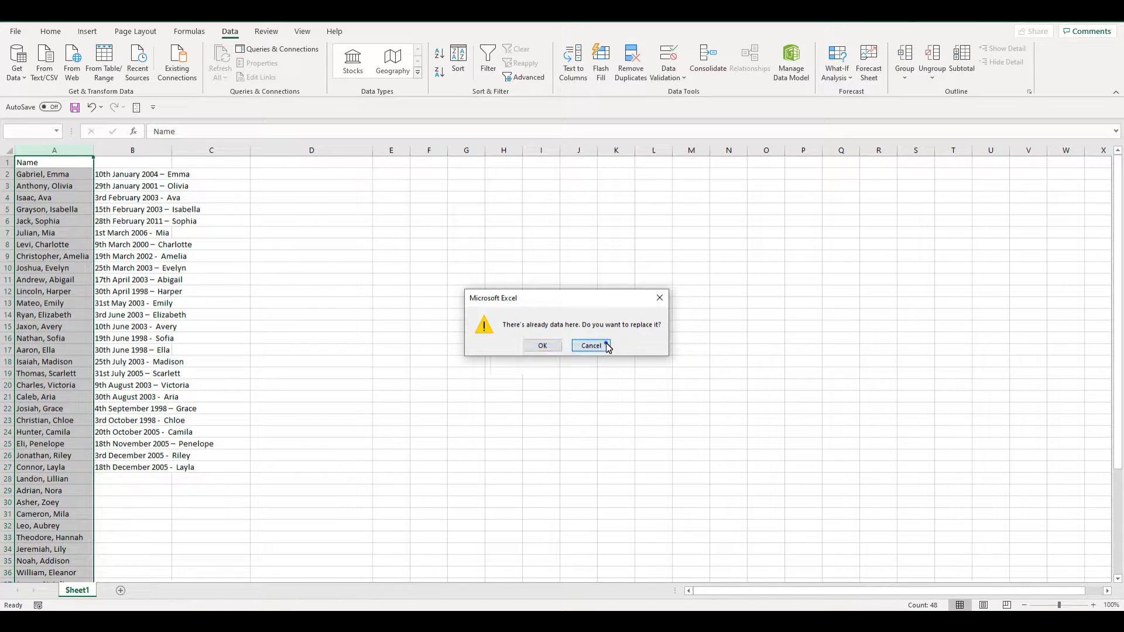
- Move the dates column from column B to column F
left_click(133, 154)
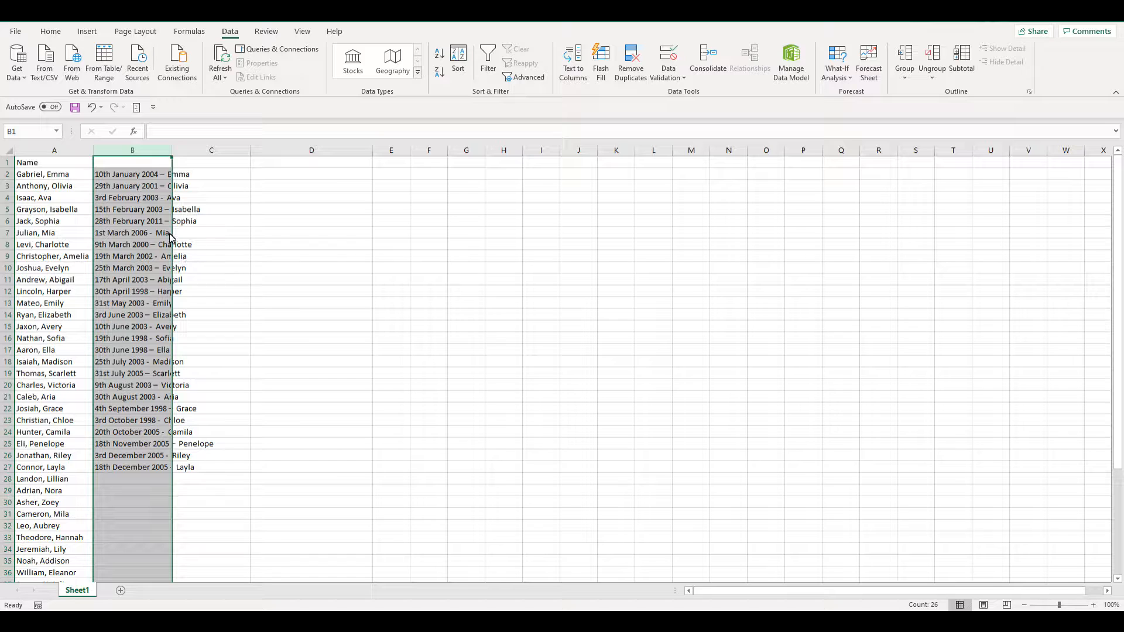
left_click_drag(173, 237, 444, 214)
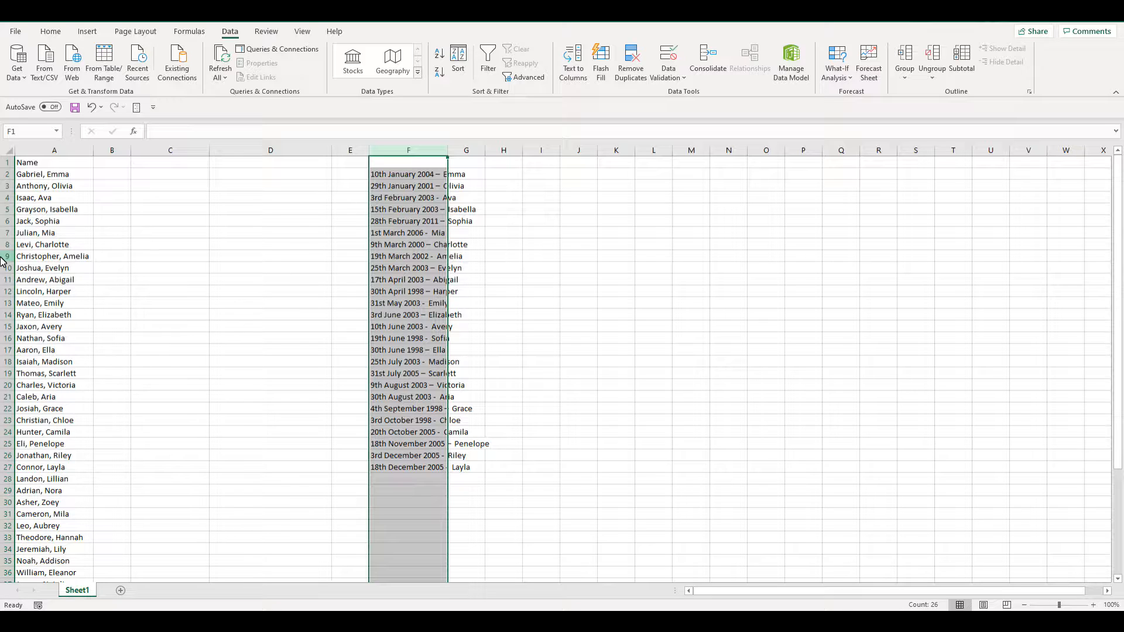
- Split column A's names into separate last-name and first-name columns with Text to Columns
left_click(59, 155)
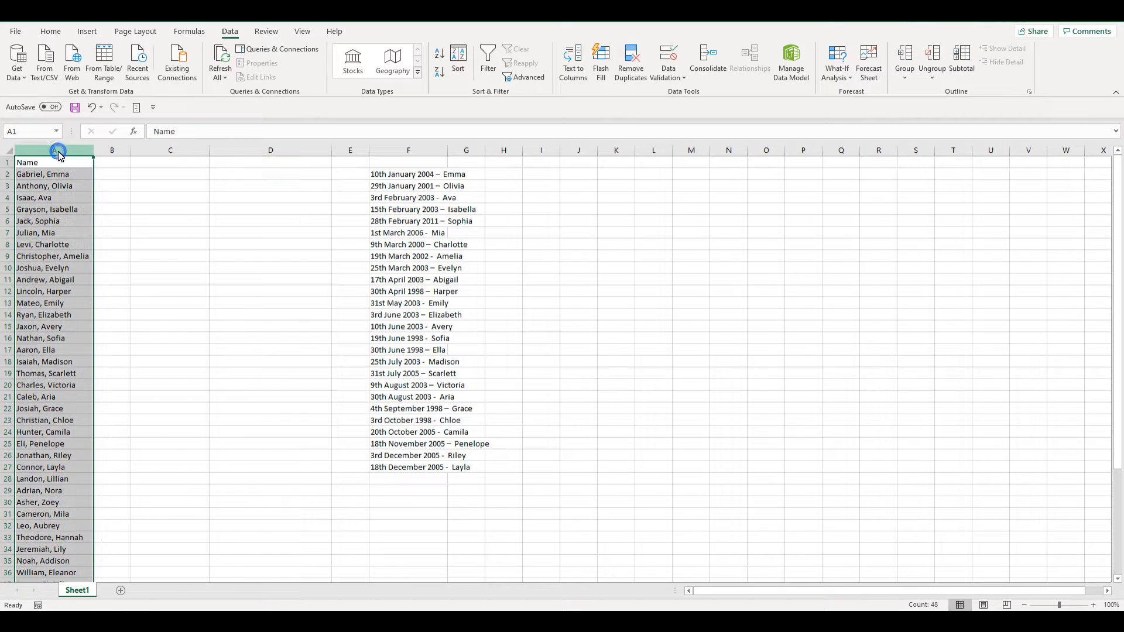
left_click(577, 69)
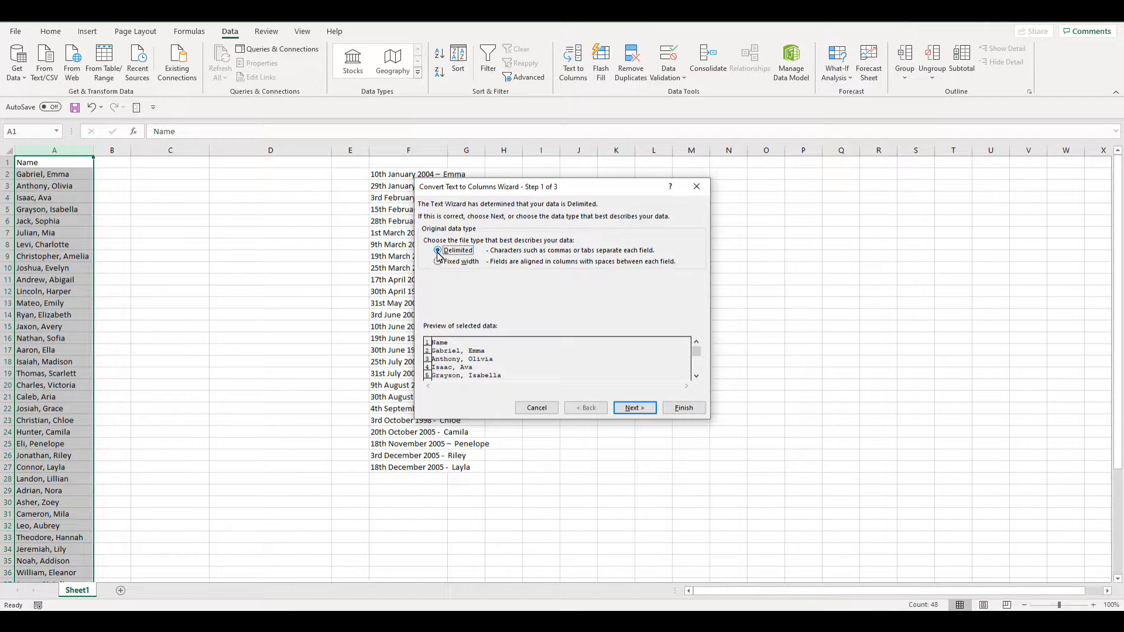
left_click(637, 410)
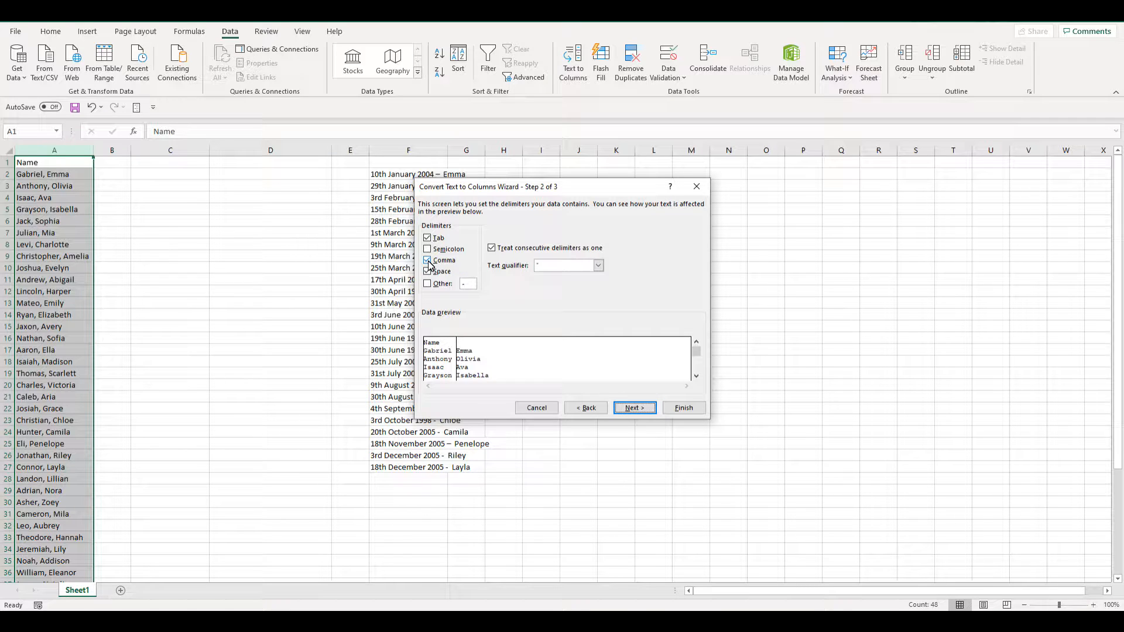
left_click(692, 409)
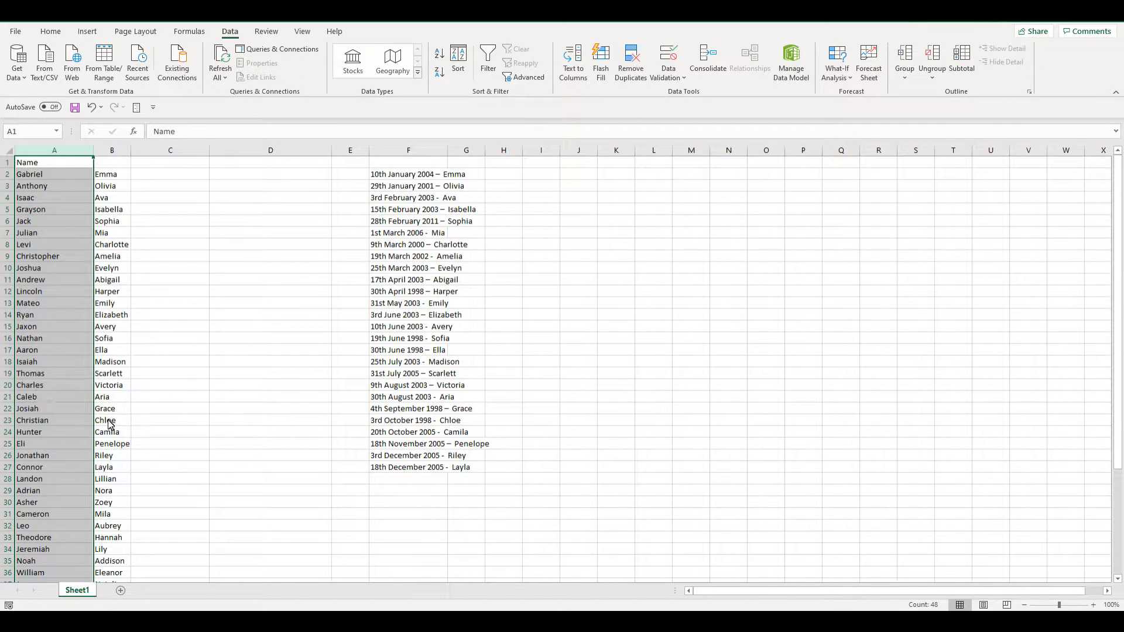
- Label the column headers Last Name in A1 and First Name in B1
scroll(140, 461, "down", 8)
scroll(143, 464, "up", 8)
left_click(58, 168)
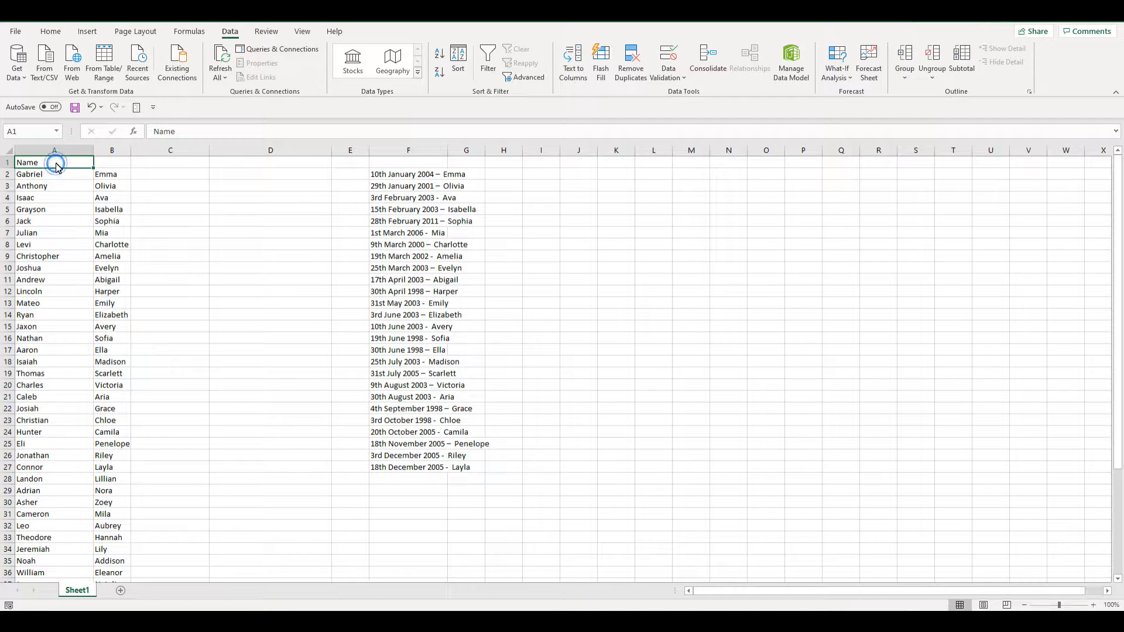
type("Last Nam")
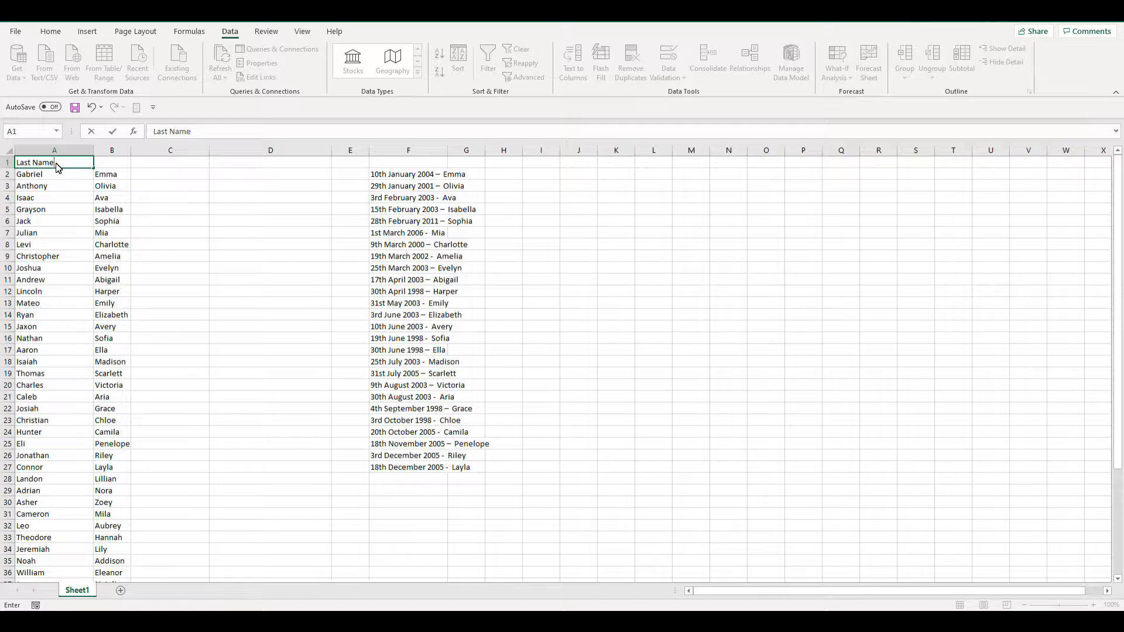
key("Tab")
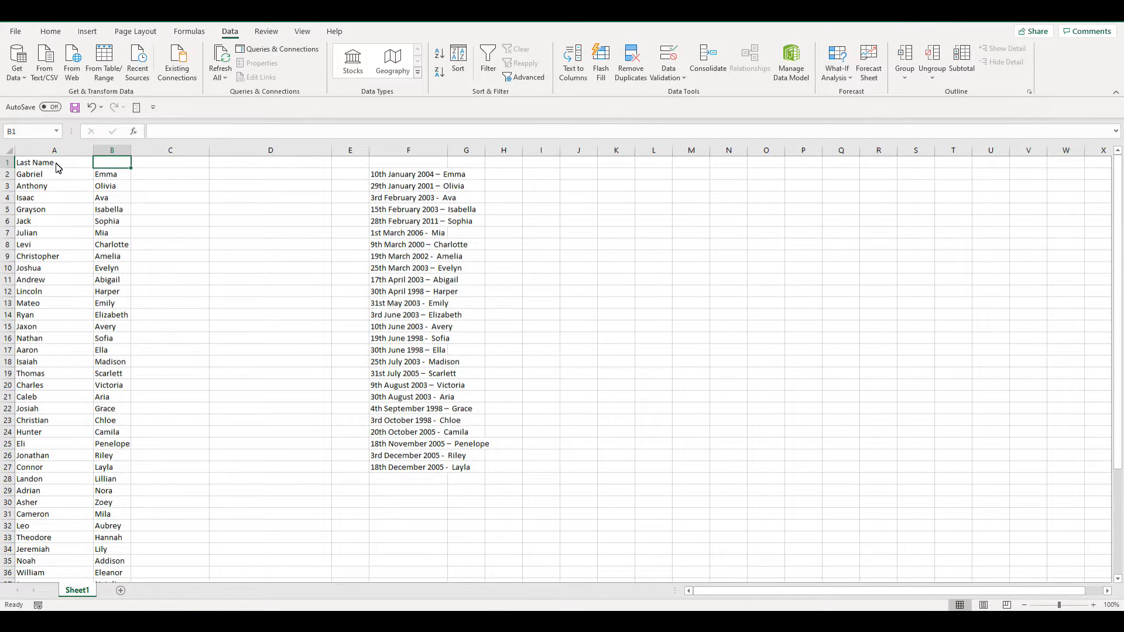
type("First Name")
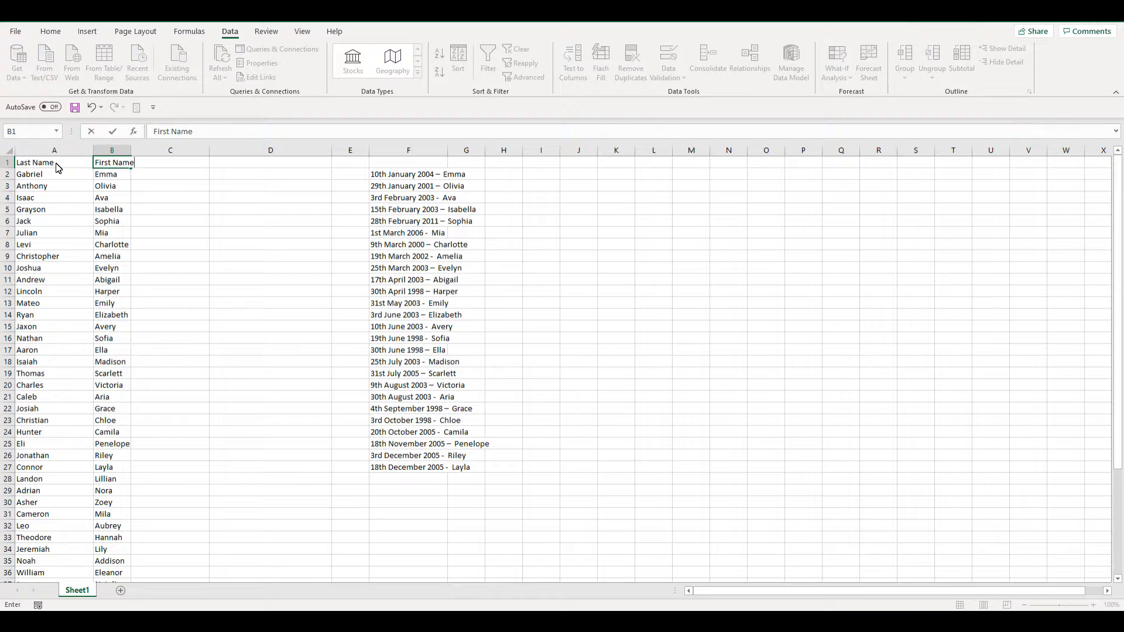
key("Return")
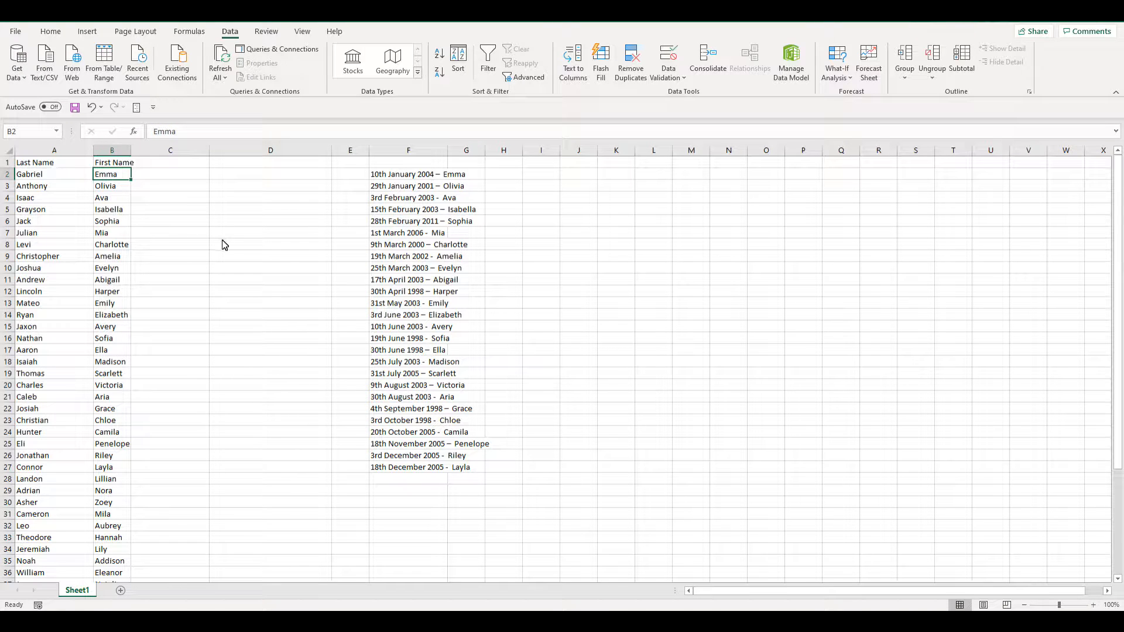
- Widen column B slightly and enter a CONCATENATE formula in C2 joining B2, a space and A2
left_click_drag(134, 151, 138, 152)
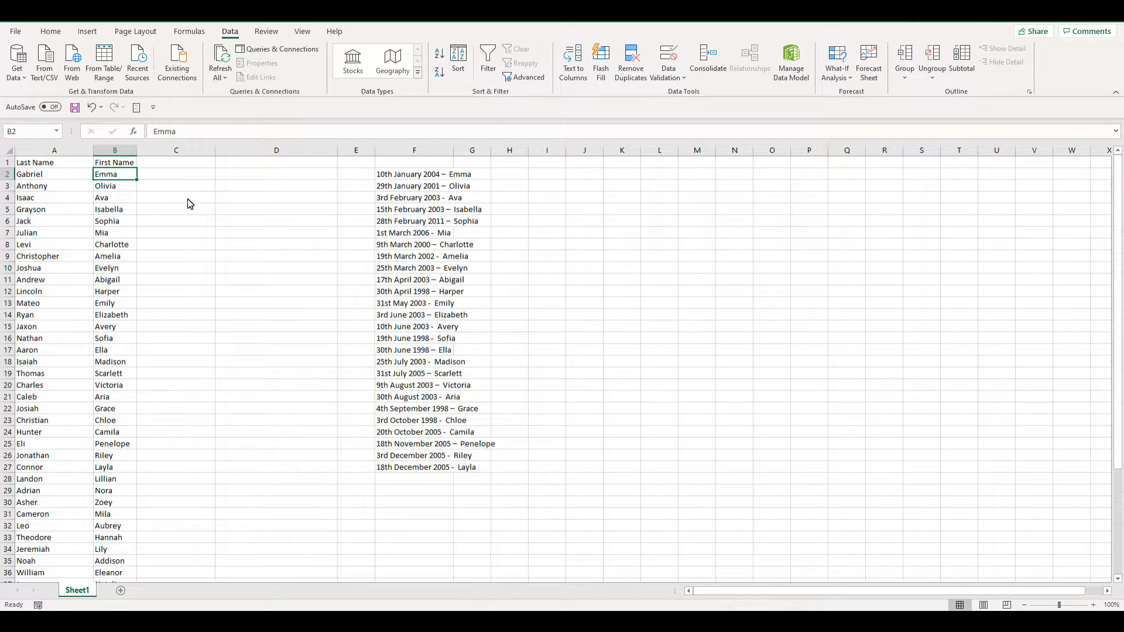
left_click(180, 174)
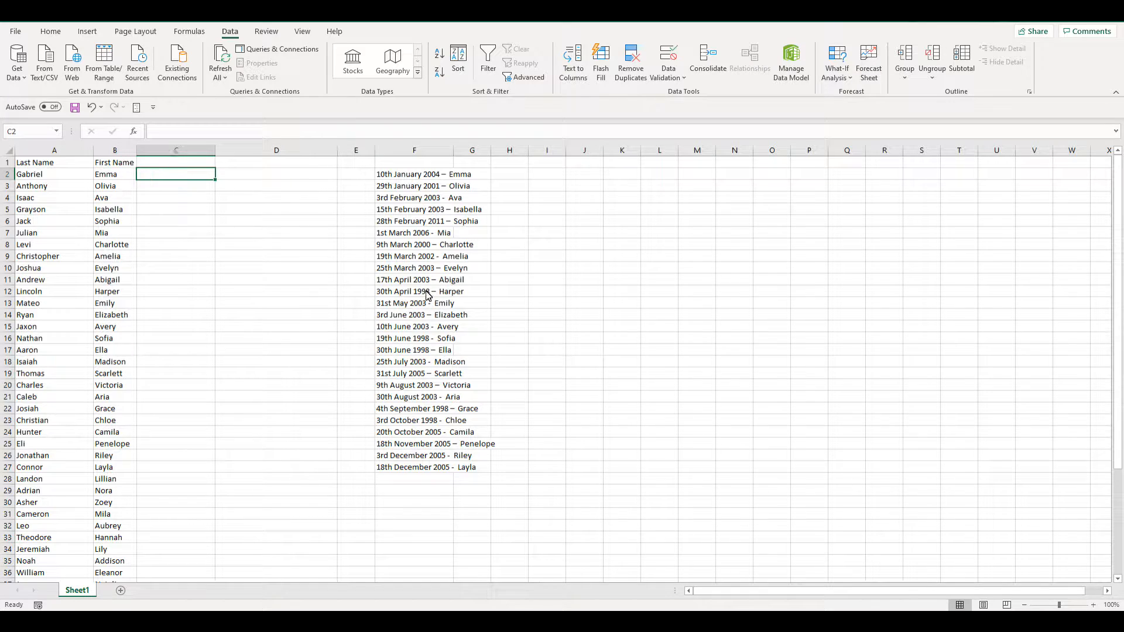
left_click(134, 136)
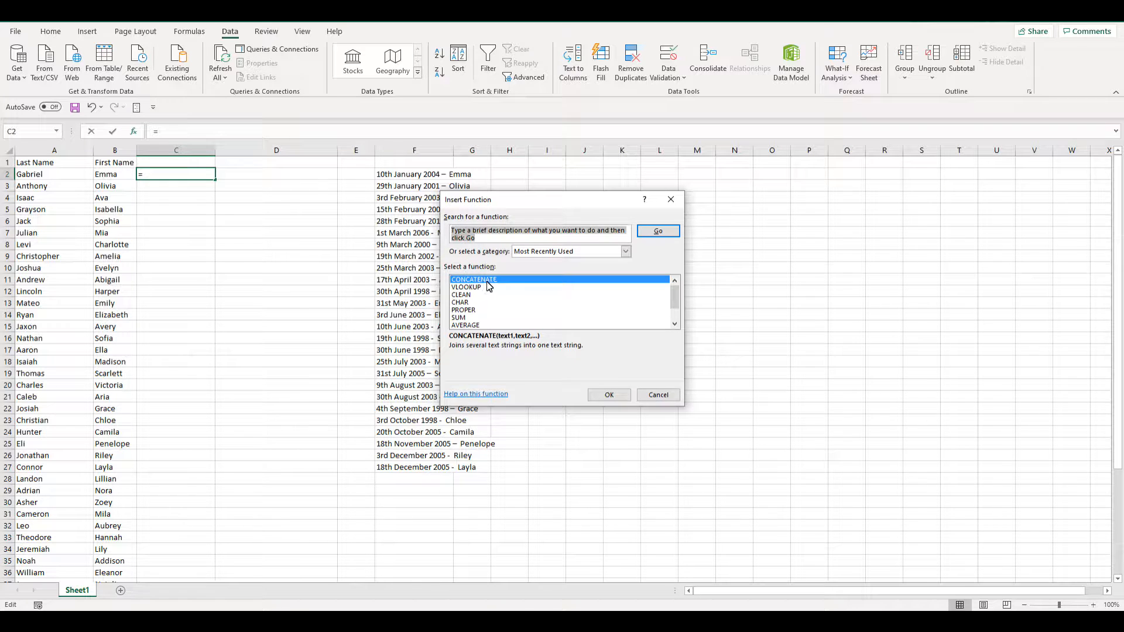
left_click(609, 395)
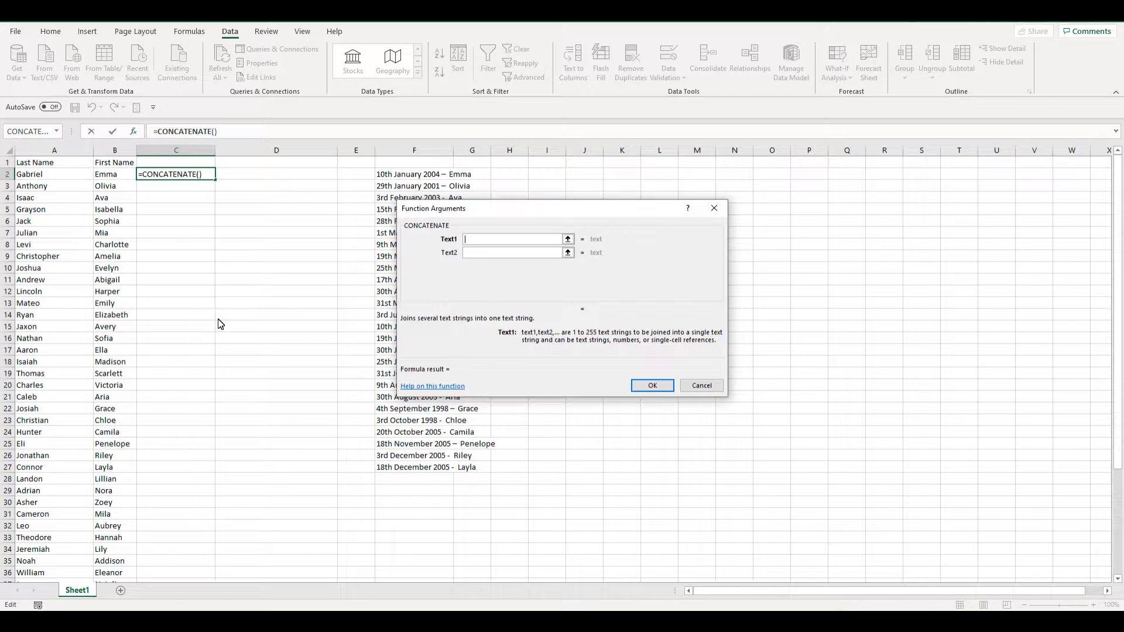
left_click(118, 178)
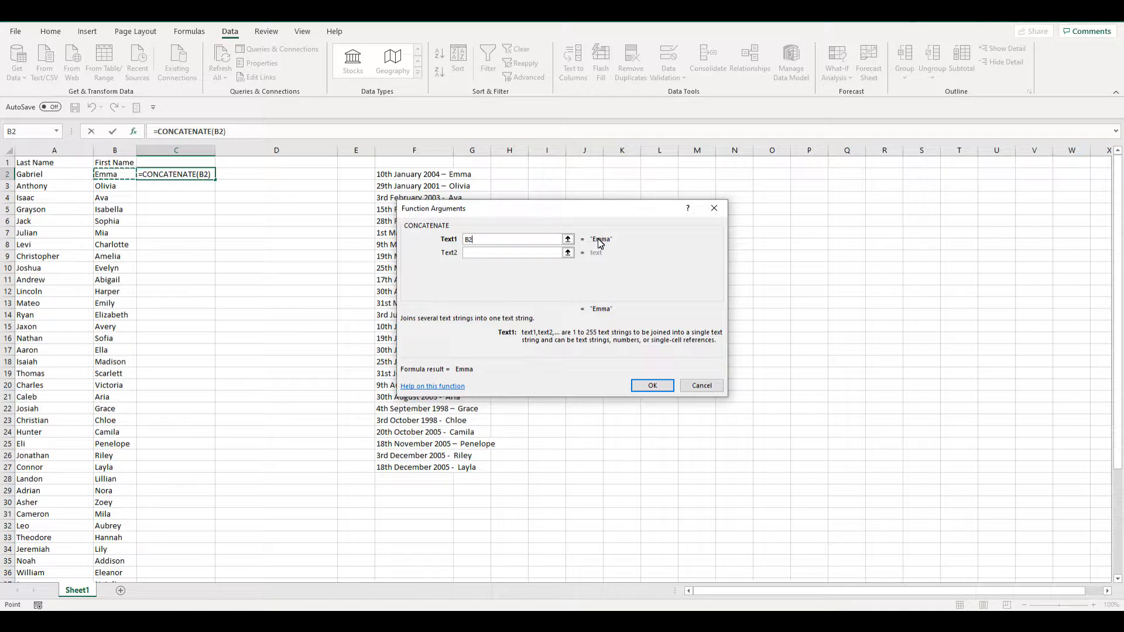
left_click(497, 256)
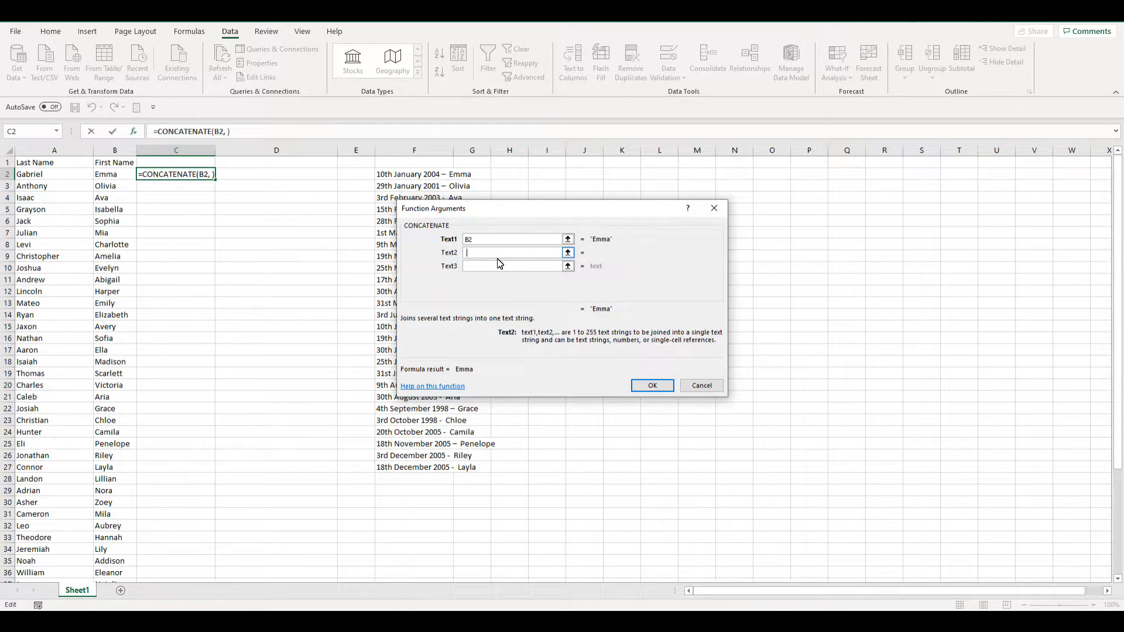
type("\" \"")
key("Tab")
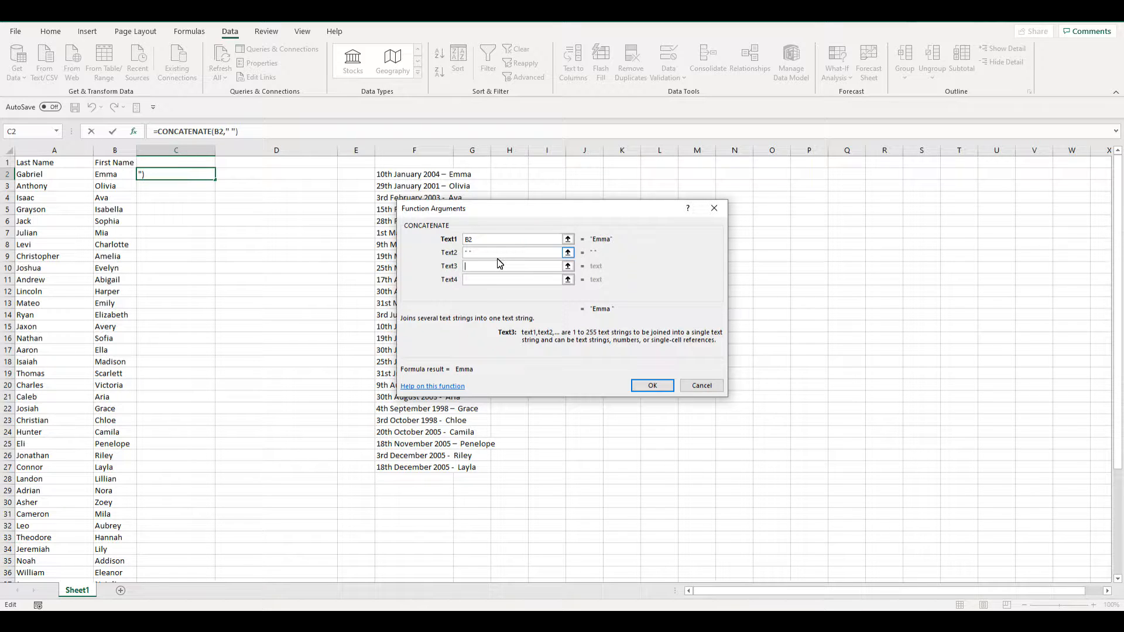
left_click(49, 179)
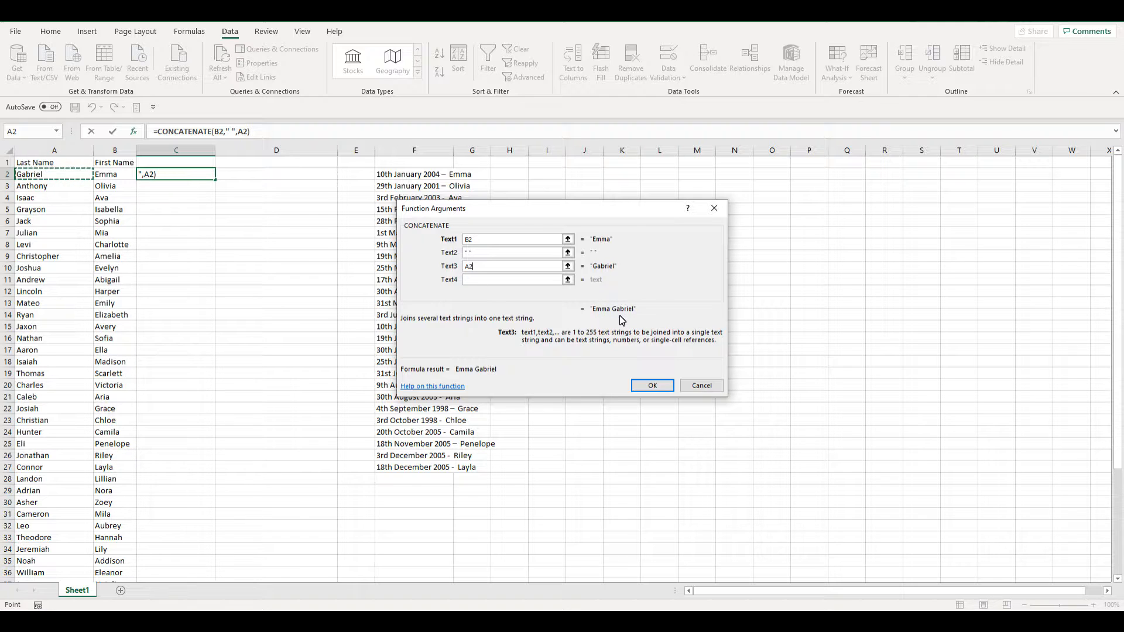
left_click(662, 386)
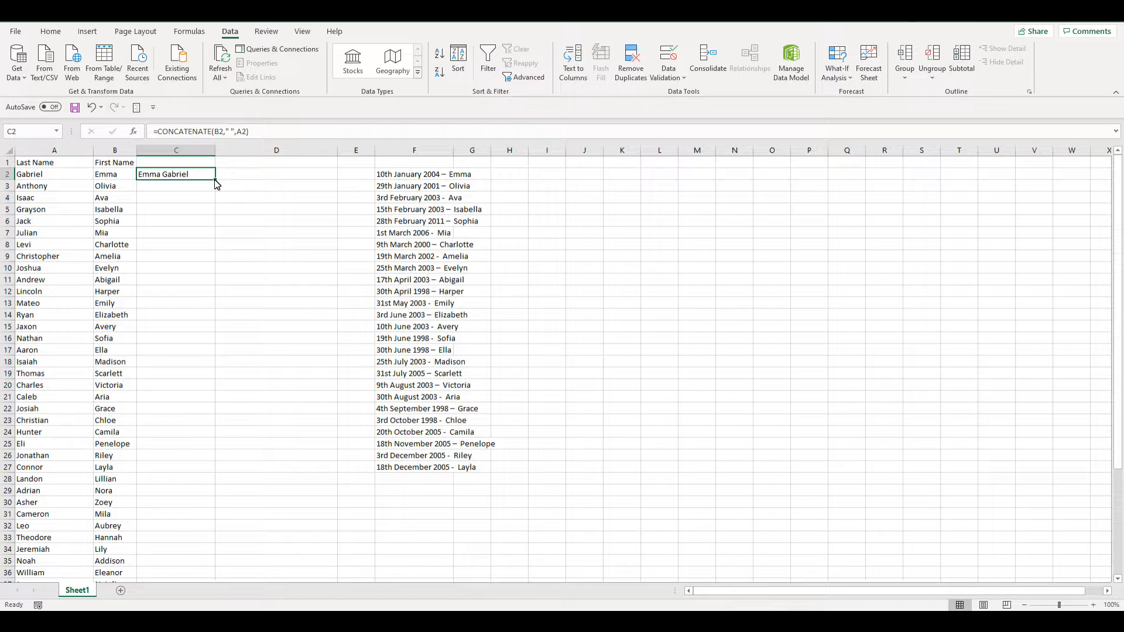
- Fill the C2 formula down column C to row 48
left_click_drag(215, 180, 192, 562)
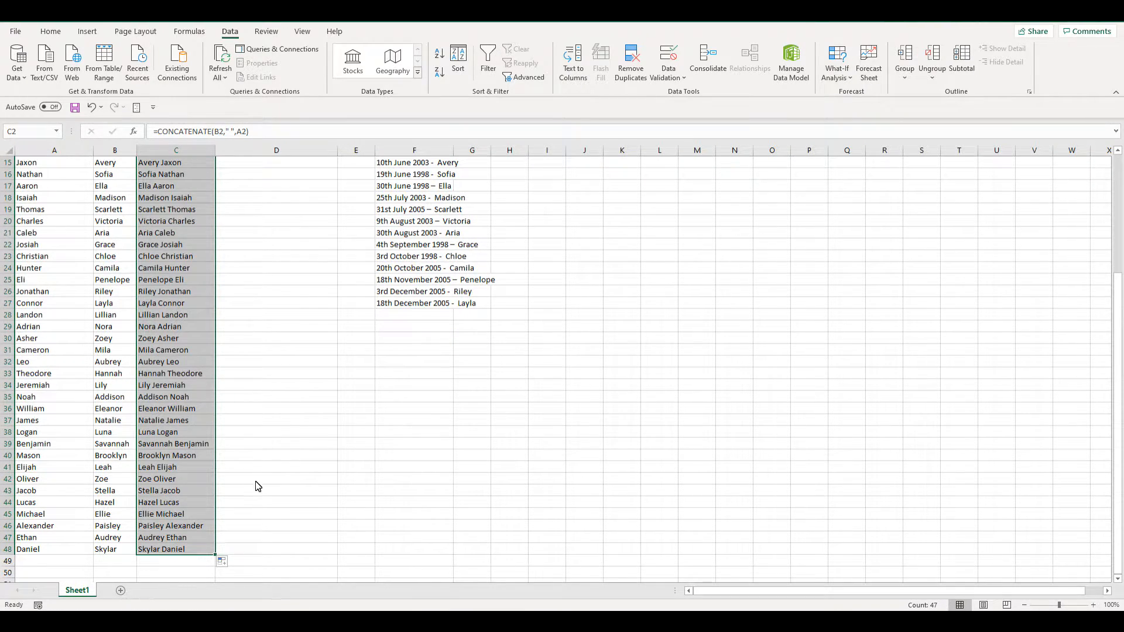
scroll(258, 483, "up", 5)
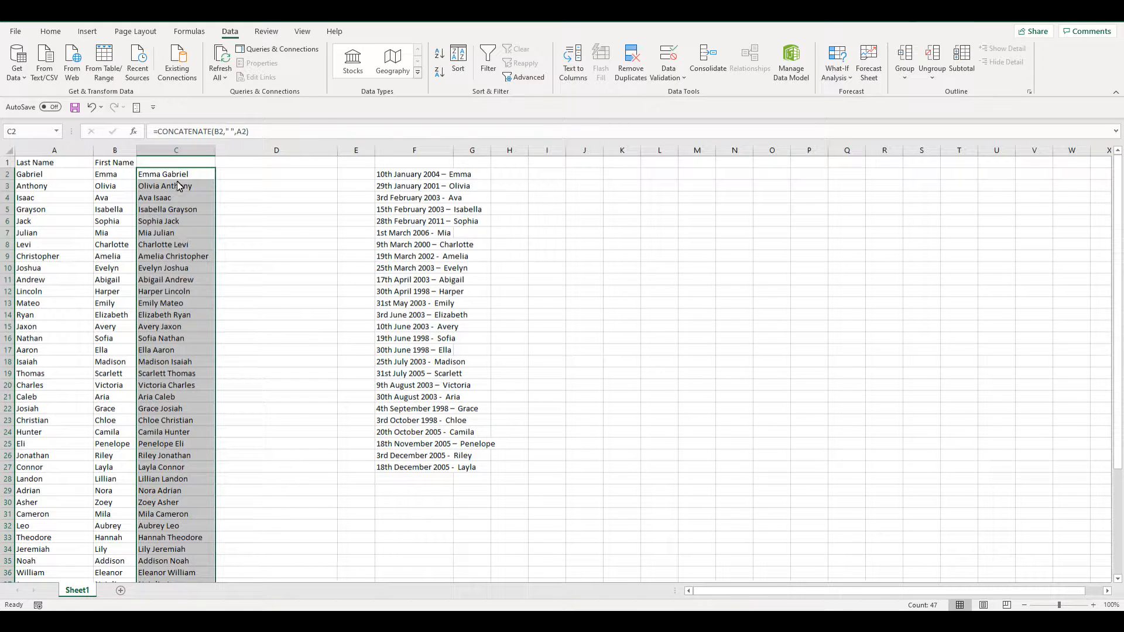
- Step through the cells of column C to check their formulas
left_click(175, 176)
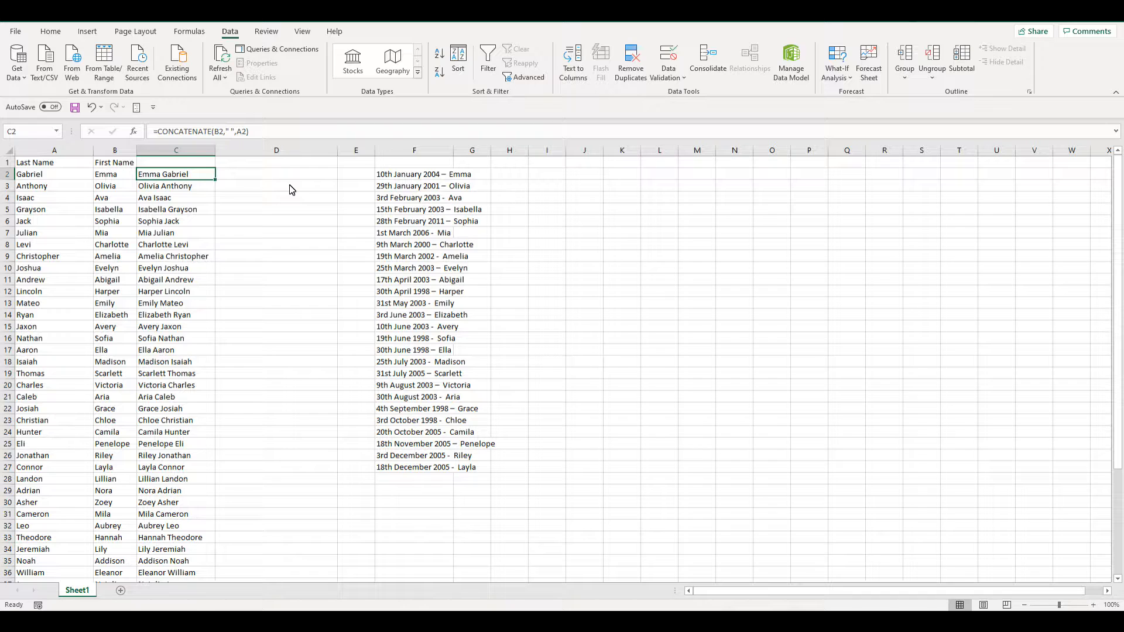
key("Down")
key("Down")
key("Down")
key("Down")
key("Down")
key("Down")
key("Down")
key("Down")
key("Down")
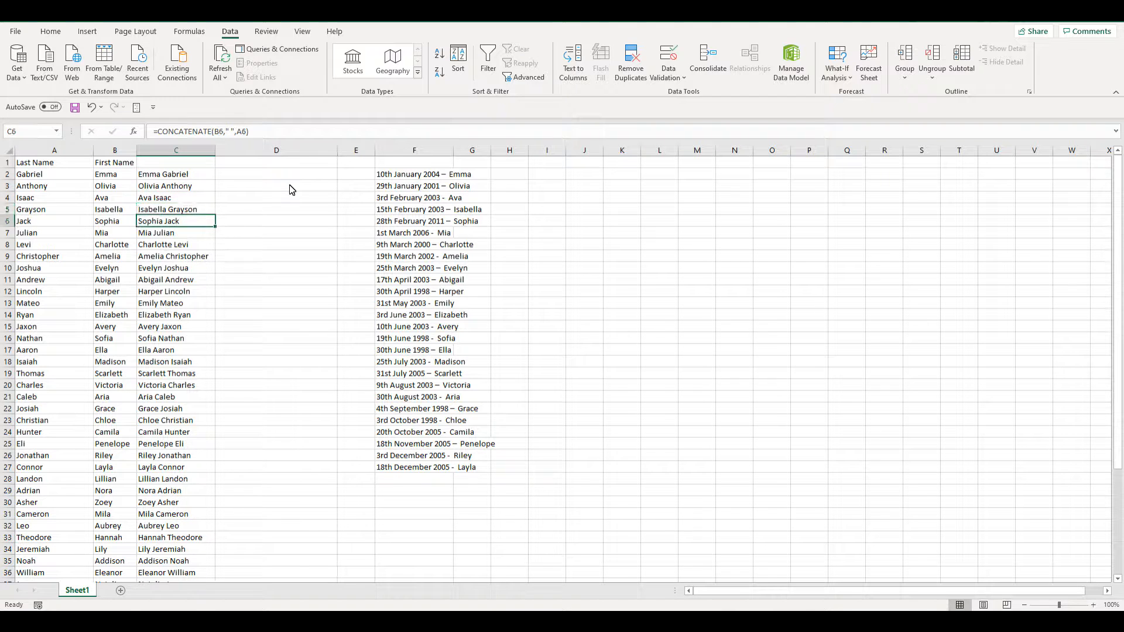
key("Down")
key("Down")
key("Down")
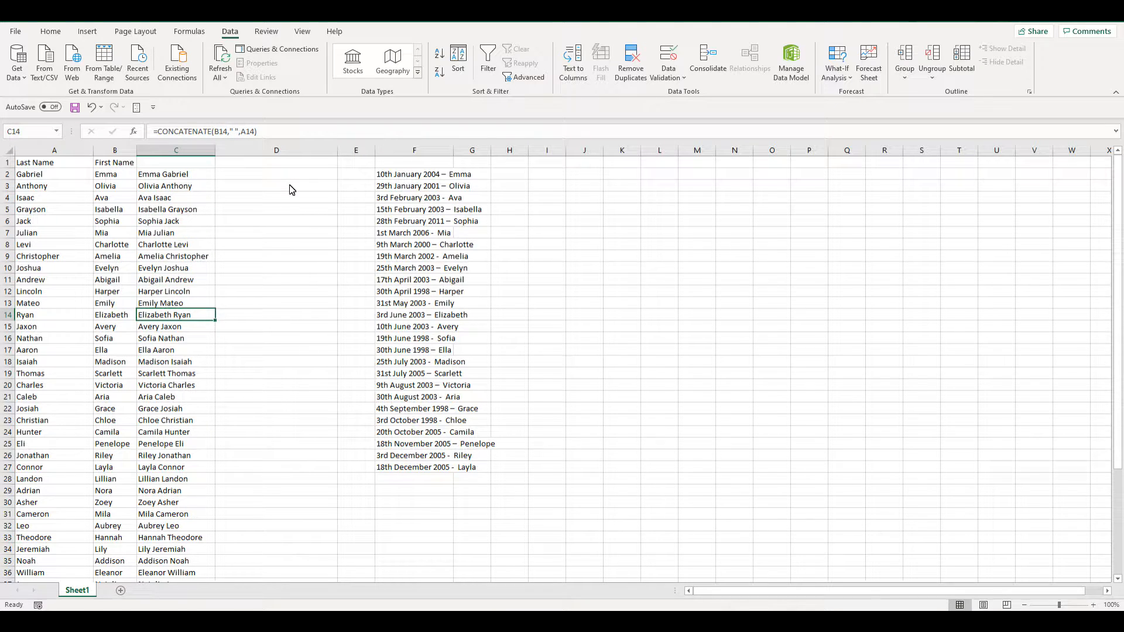
key("Up")
key("Up")
key("Up")
key("Up")
key("Up")
key("Up")
key("Up")
key("Up")
key("Up")
key("Up")
key("Up")
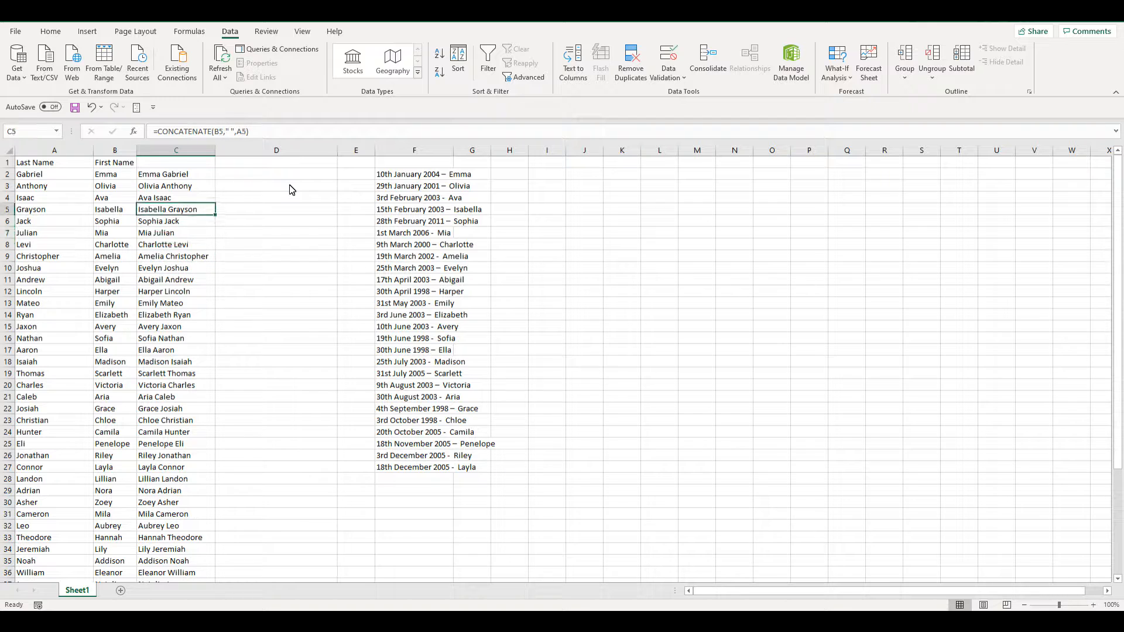
key("Up")
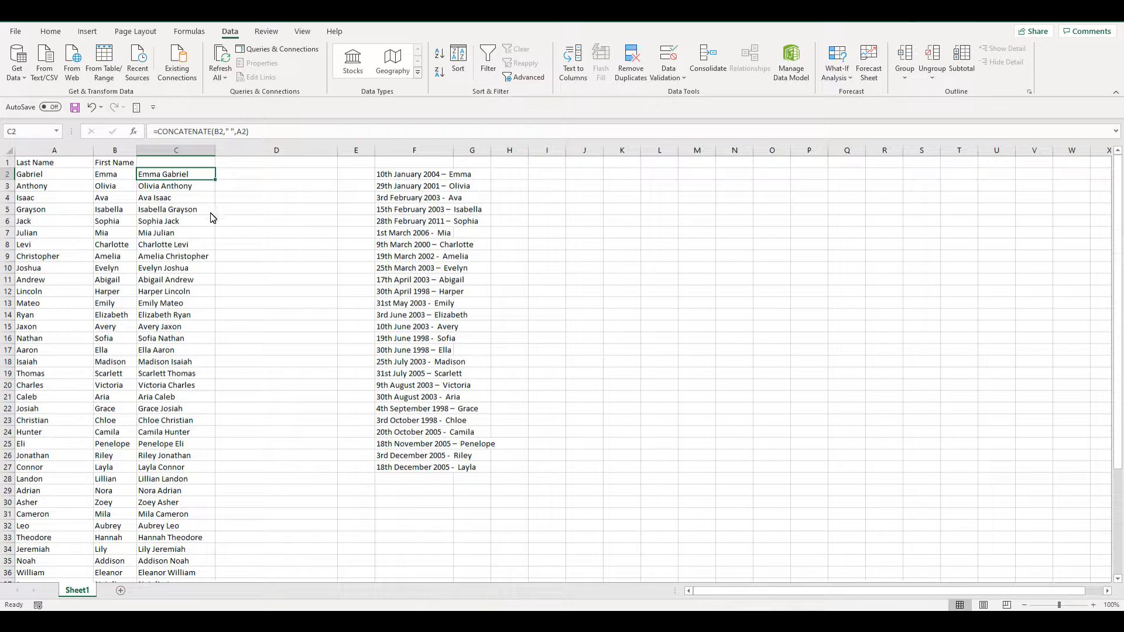
- Convert column C's formulas to static text by copying the column and pasting it back as values
left_click(177, 157)
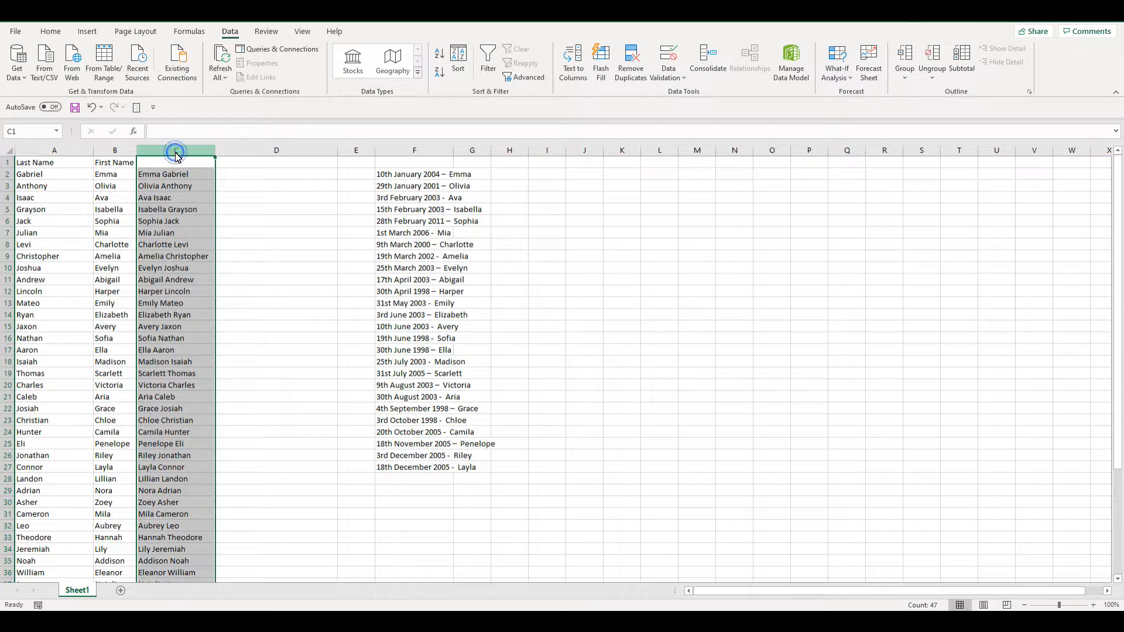
left_click(50, 33)
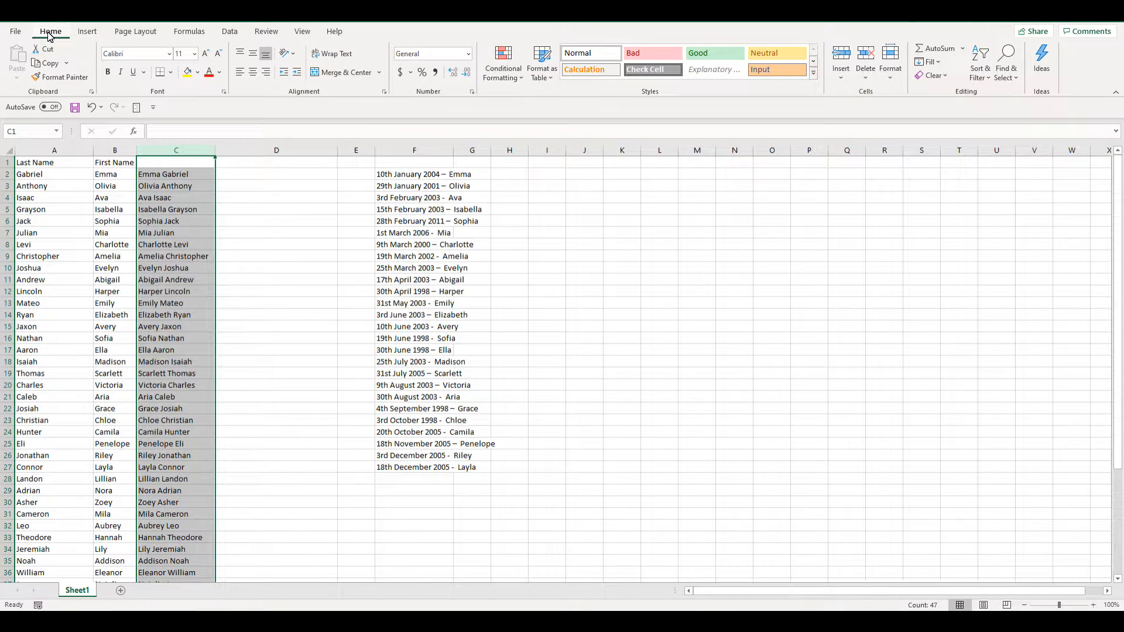
left_click(45, 67)
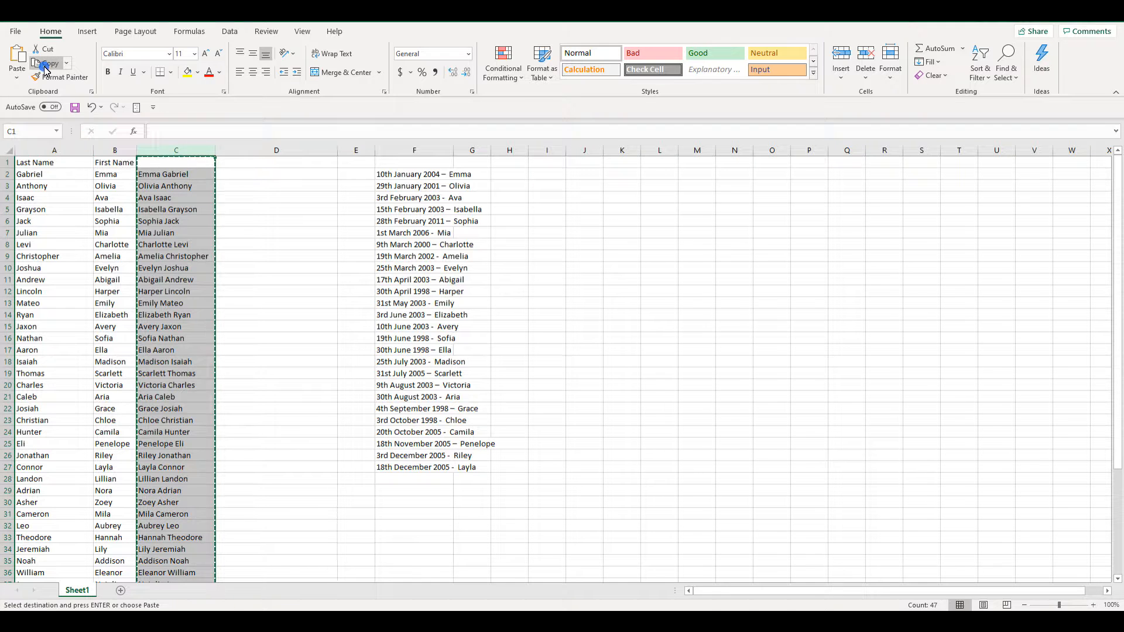
left_click(18, 82)
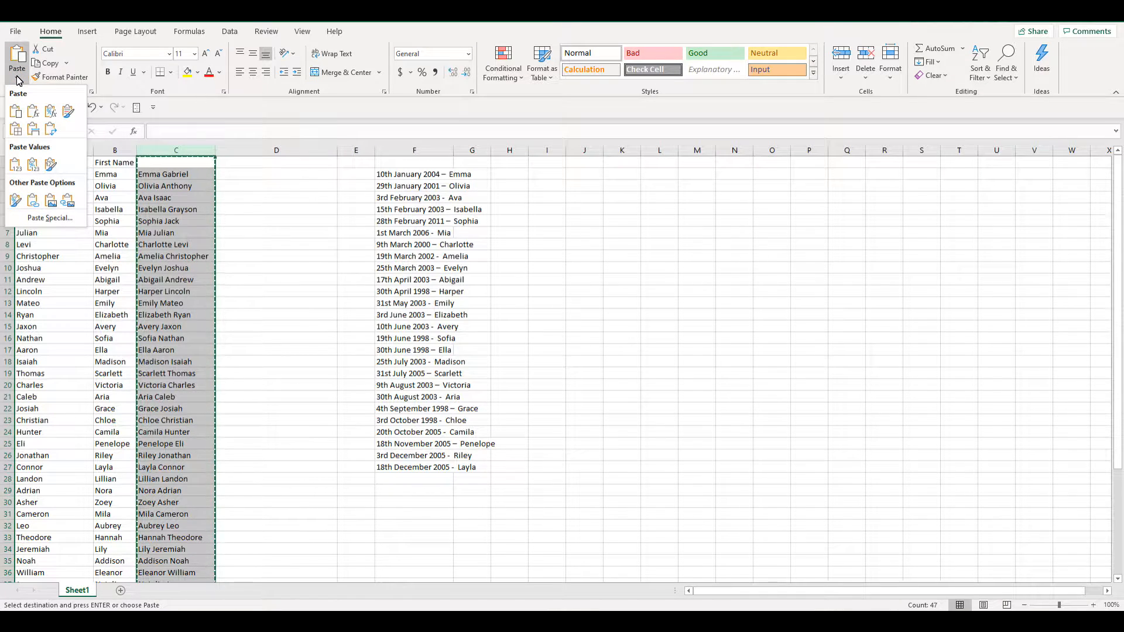
left_click(14, 166)
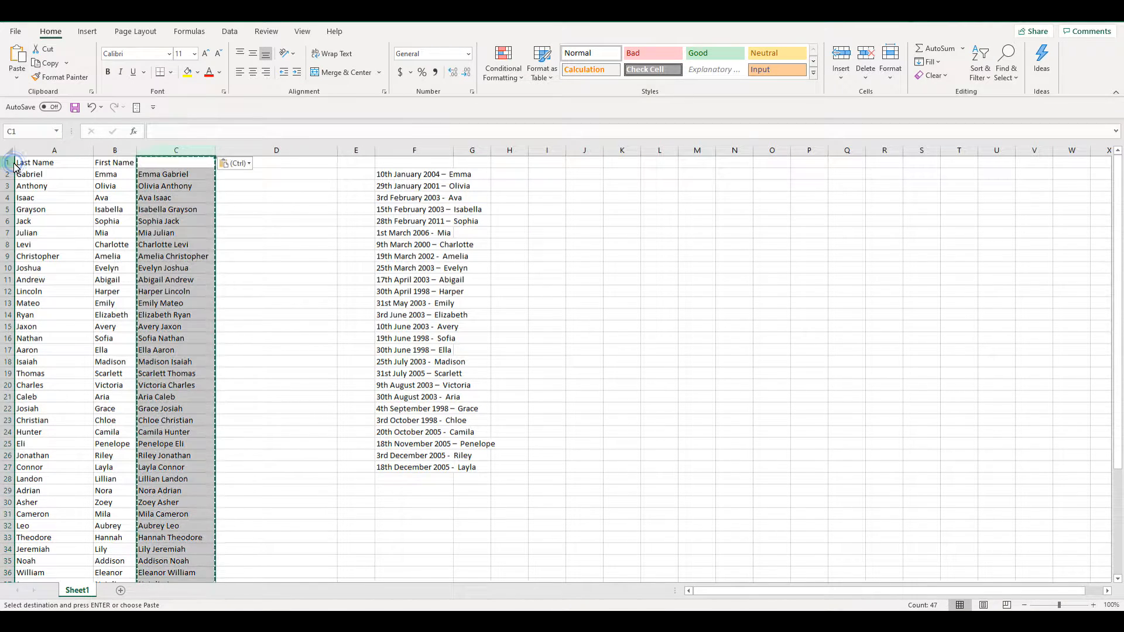
- Step through the cells of columns A to C to check what they now contain
left_click(168, 175)
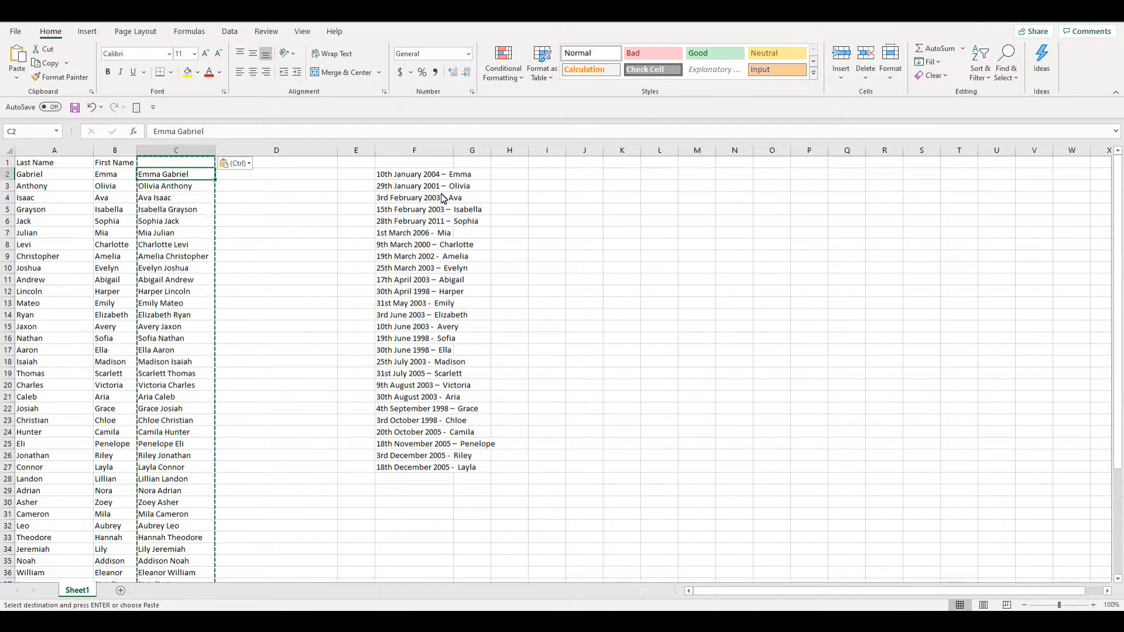
key("Down")
key("Down")
key("Down")
key("Down")
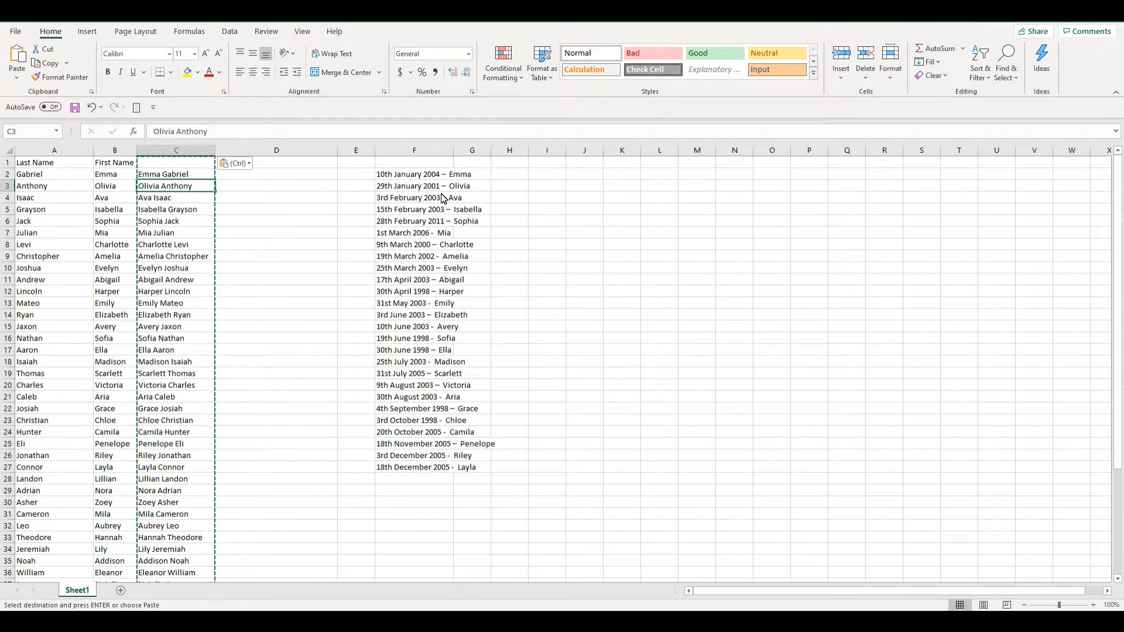
key("Down")
key("Down")
key("Down")
key("Down")
key("Down")
key("Down")
key("Down")
key("Down")
key("Down")
key("Down")
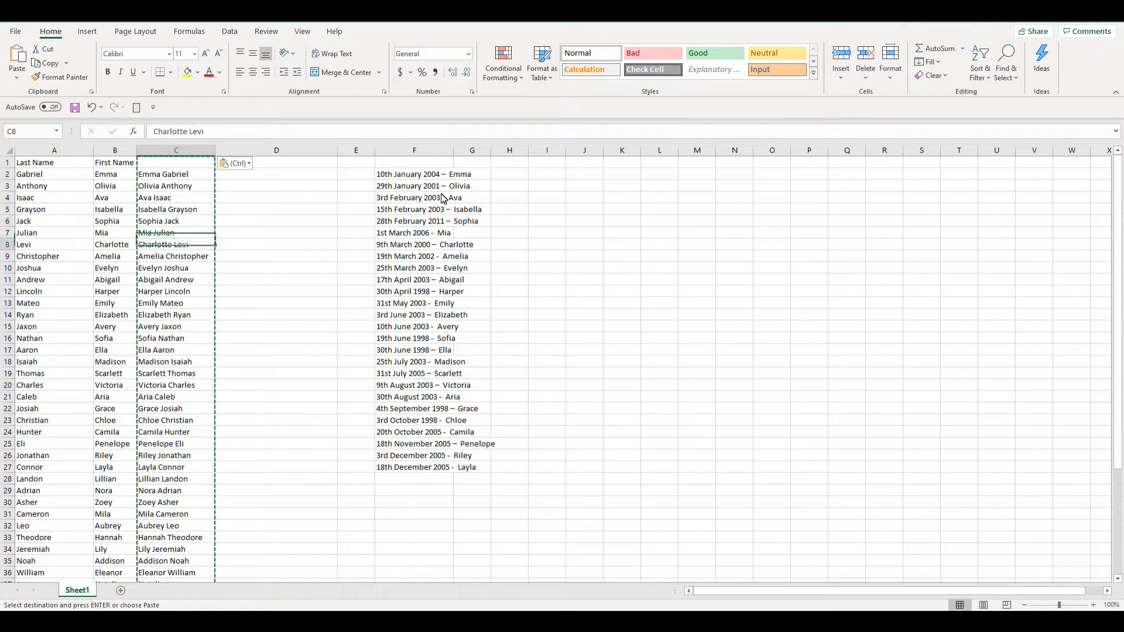
key("Down")
key("Down")
key("Down")
key("Down")
key("Down")
key("Down")
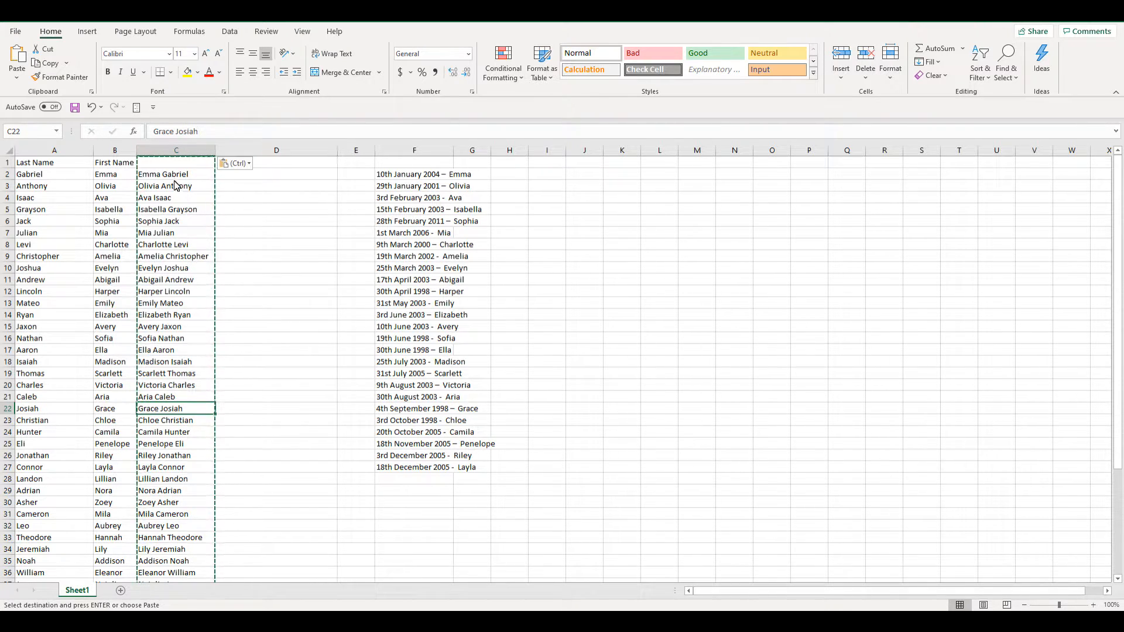
left_click(108, 174)
left_click(44, 175)
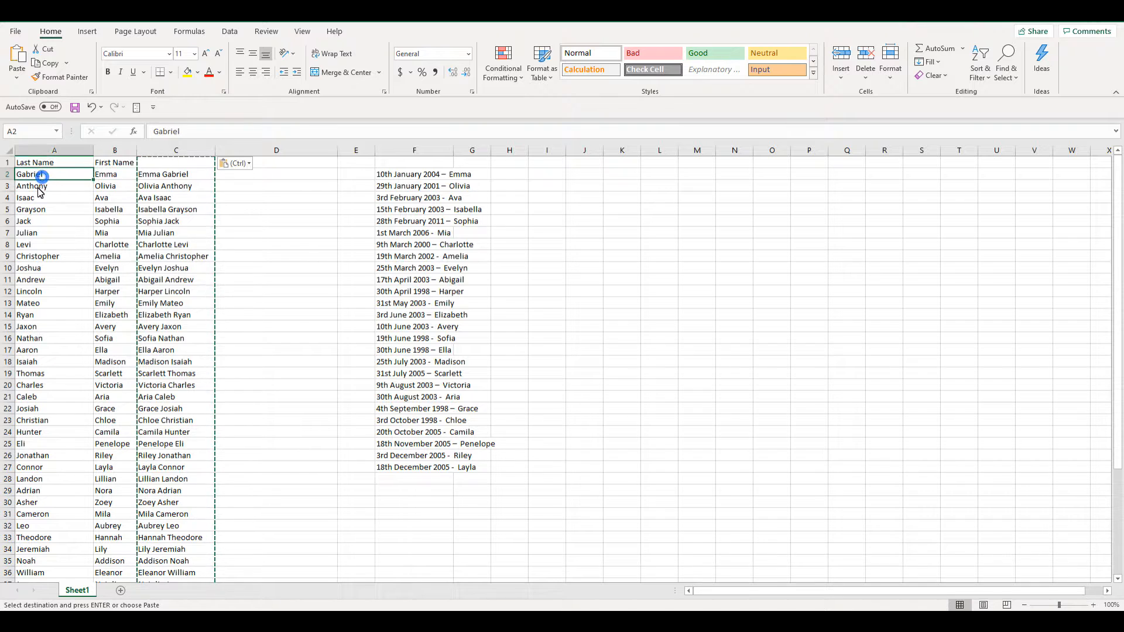
left_click(165, 172)
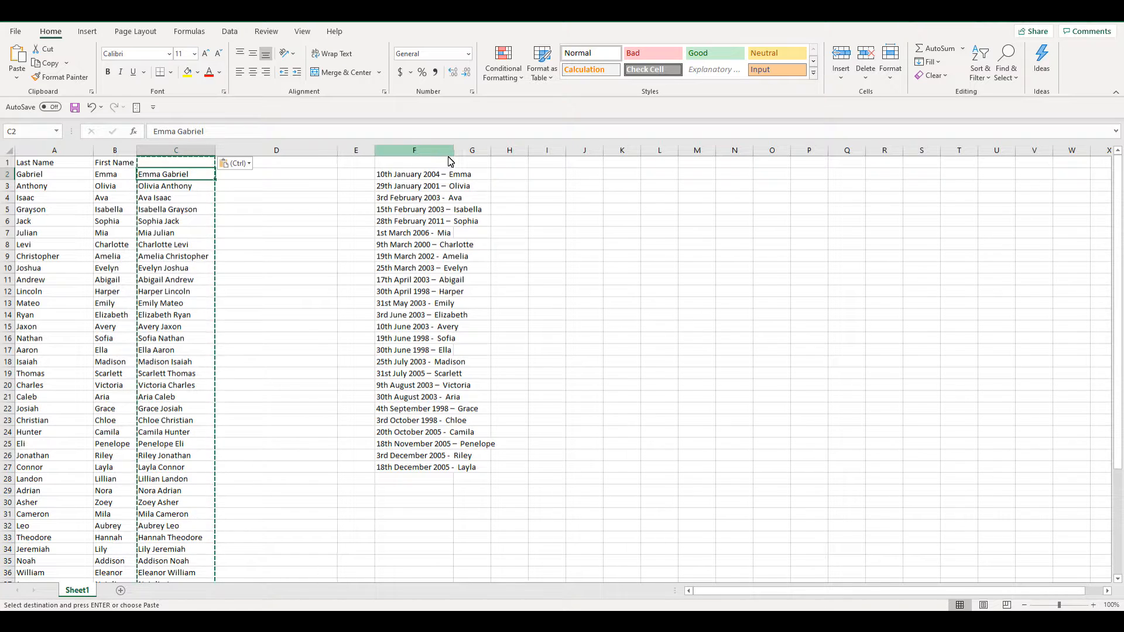
- Widen column F to fit its date and name entries
left_click_drag(454, 150, 485, 151)
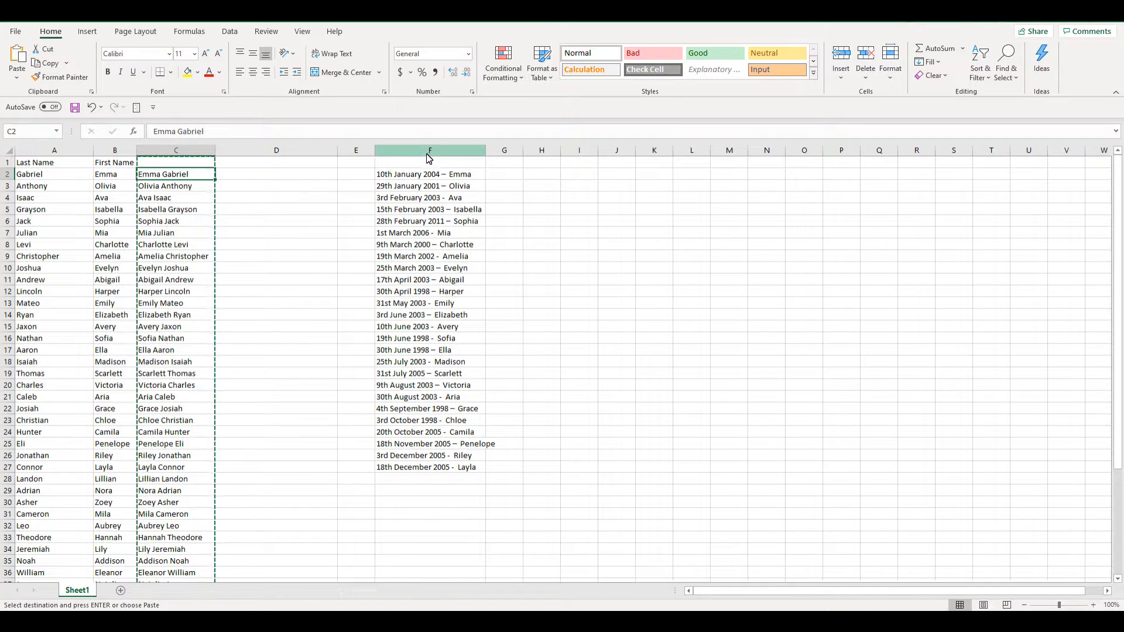
left_click(429, 154)
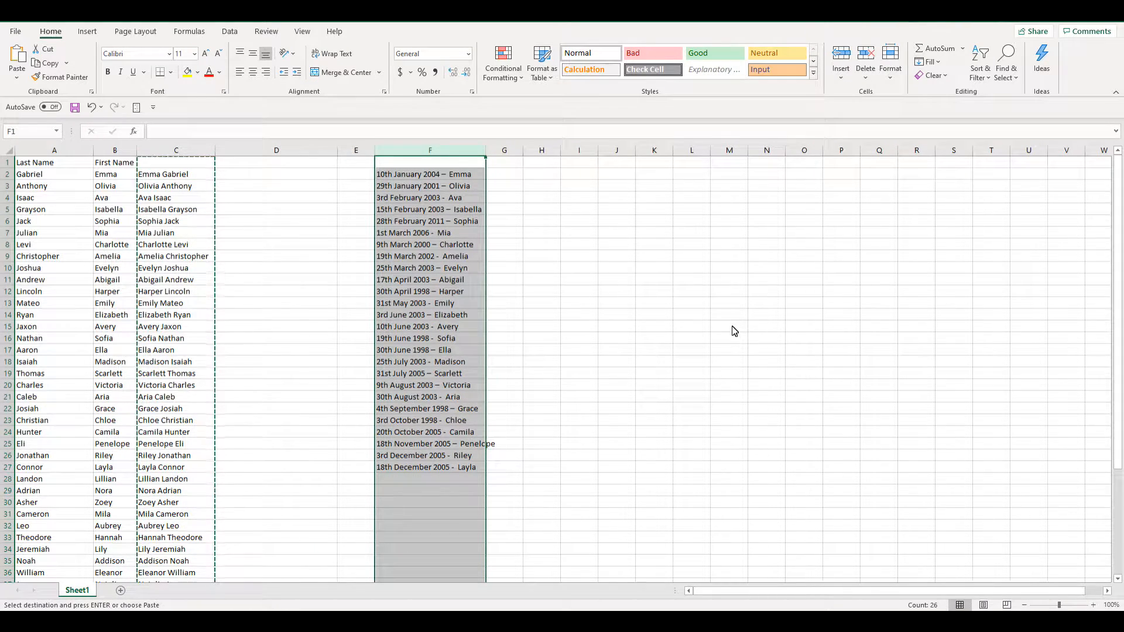
left_click(229, 32)
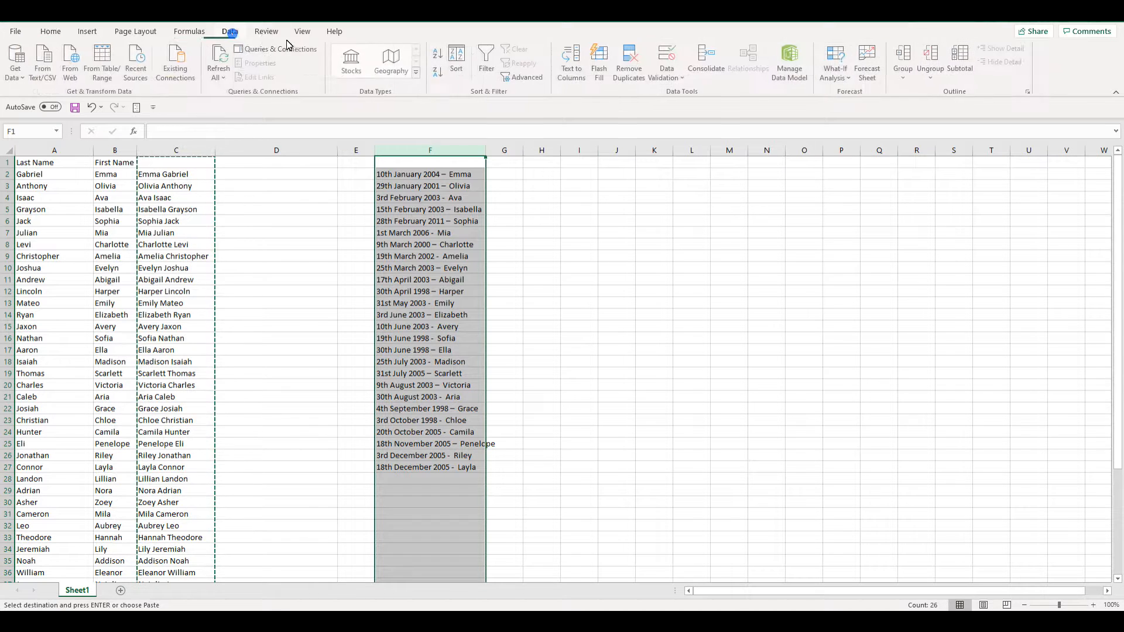
left_click(571, 69)
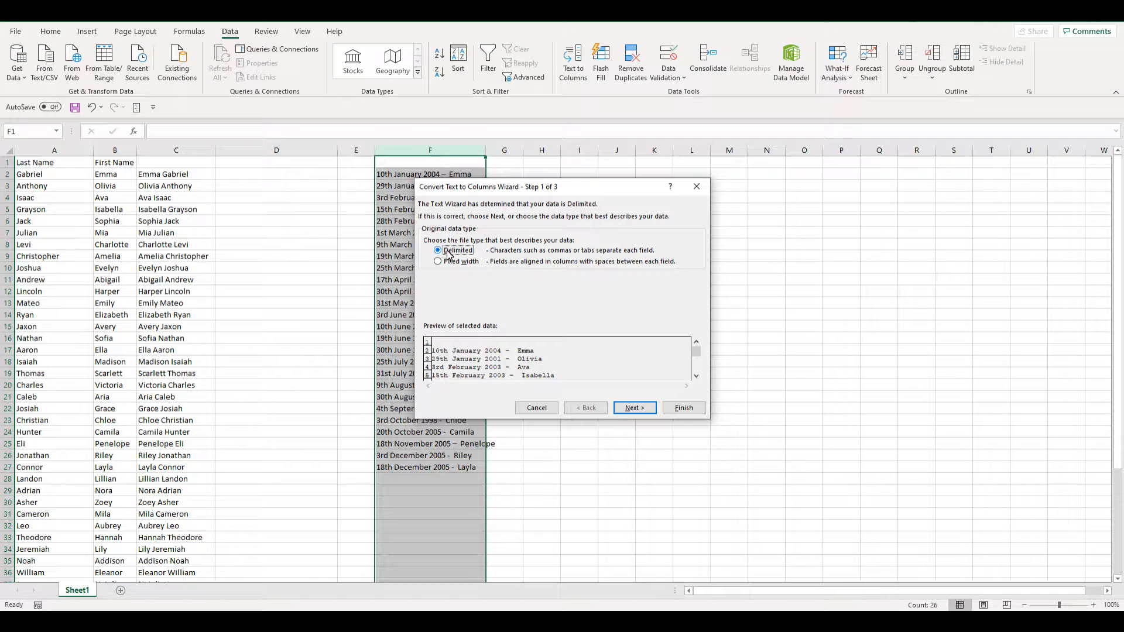
left_click(642, 414)
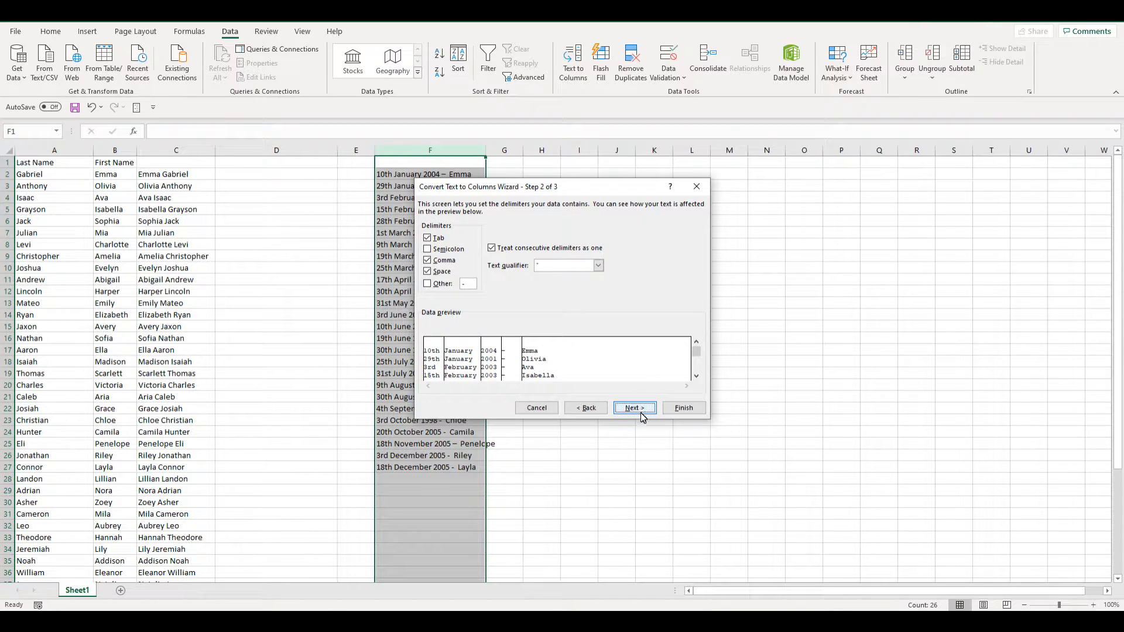
left_click(428, 271)
left_click(428, 260)
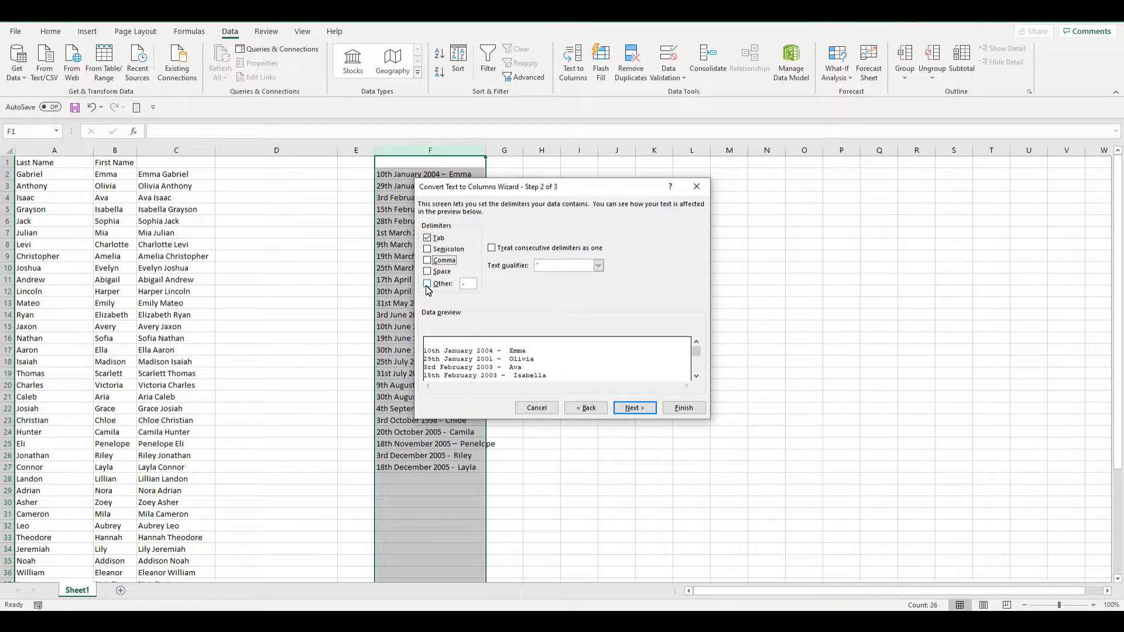
left_click(471, 284)
type("-")
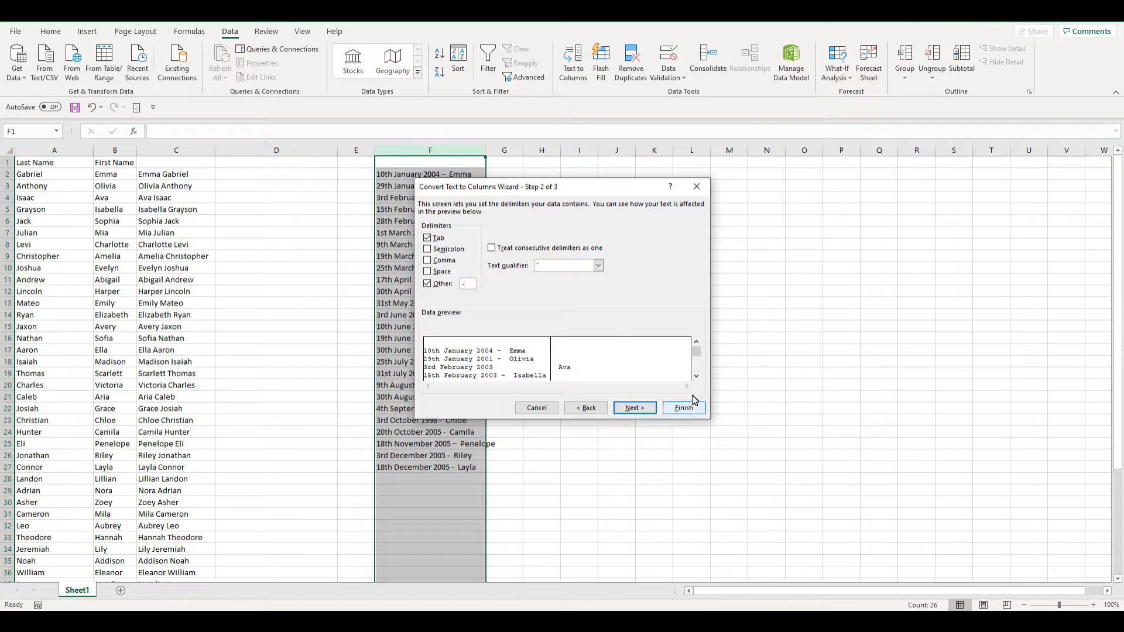
left_click(697, 378)
left_click(697, 378)
left_click(697, 378)
left_click(697, 378)
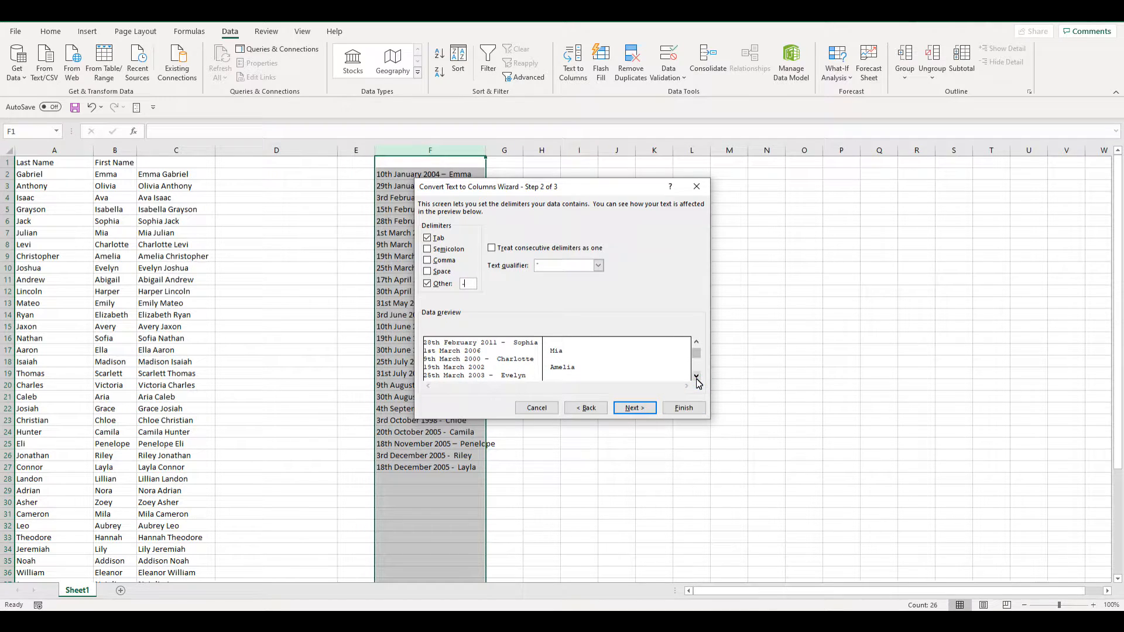
left_click(697, 377)
left_click(696, 378)
left_click(697, 378)
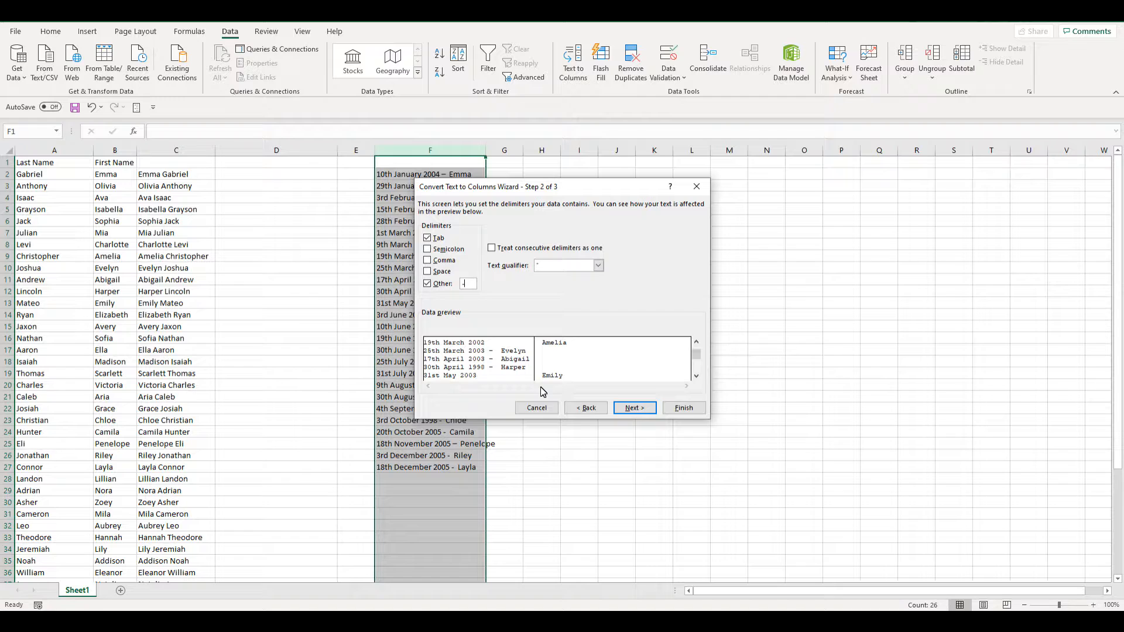
left_click(536, 407)
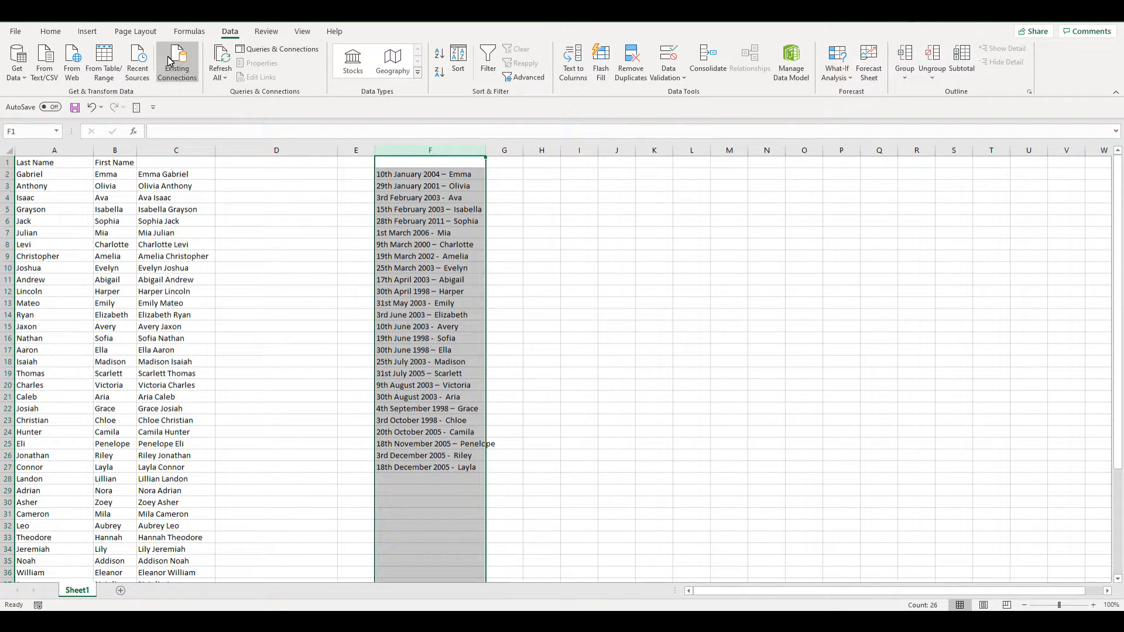
- Copy the long dash character from the entry in F2
left_click(50, 31)
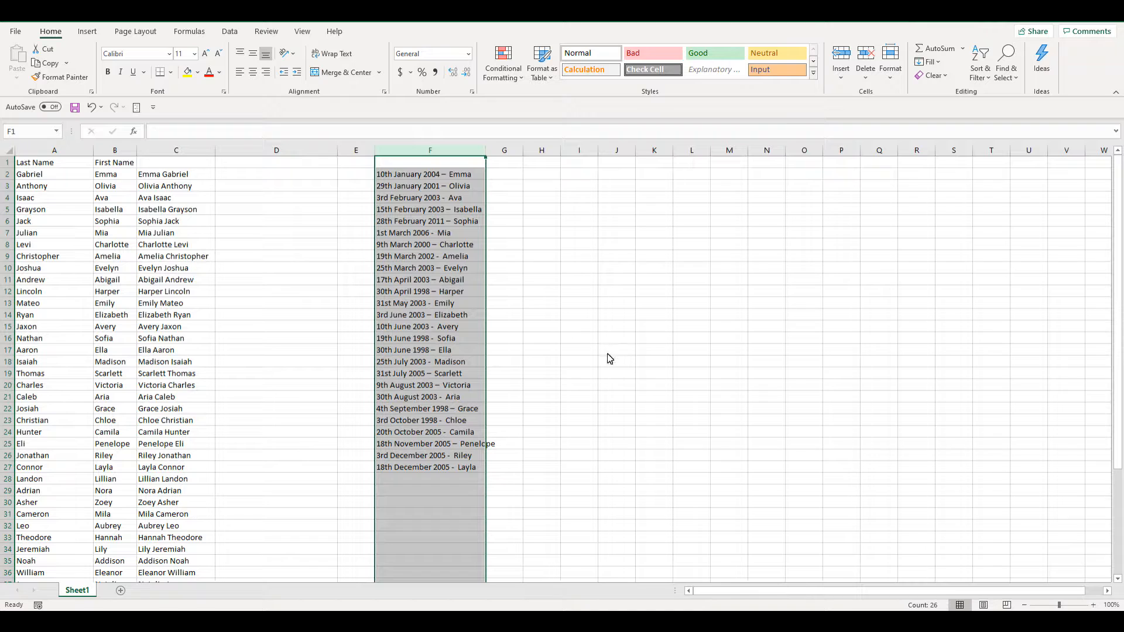
left_click(455, 234)
left_click(434, 174)
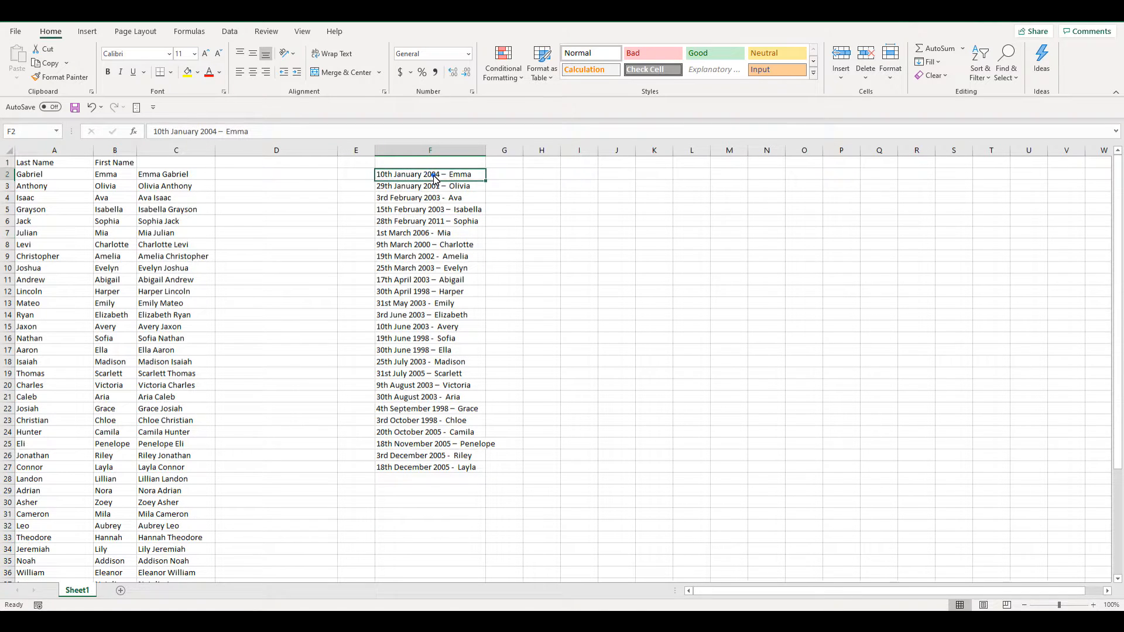
double_click(224, 132)
double_click(225, 132)
double_click(222, 133)
double_click(221, 133)
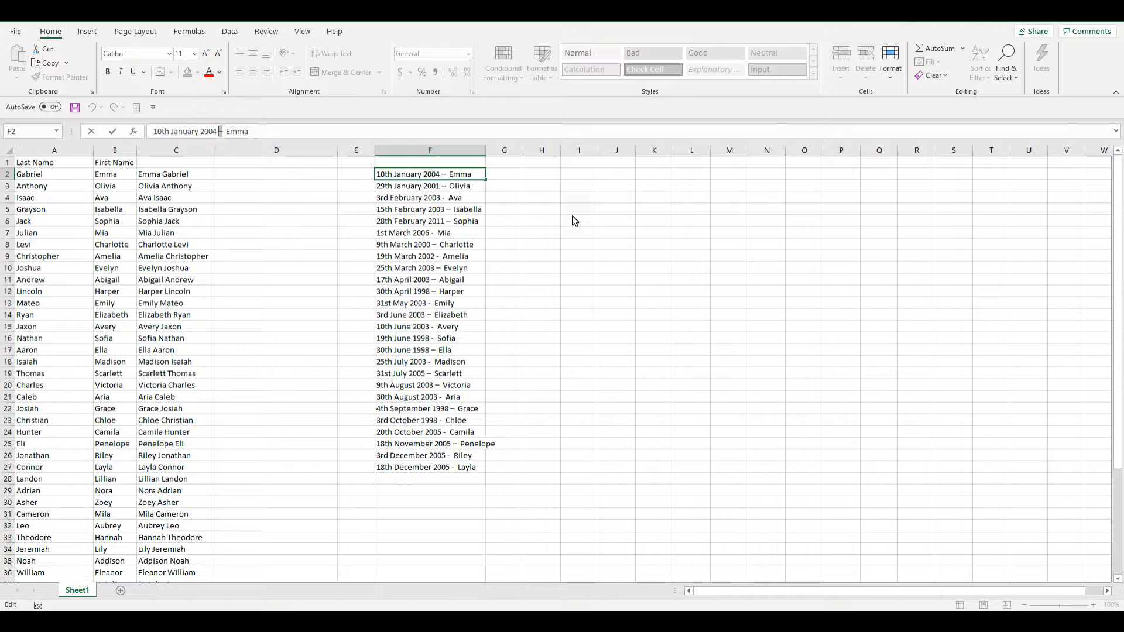
left_click(44, 64)
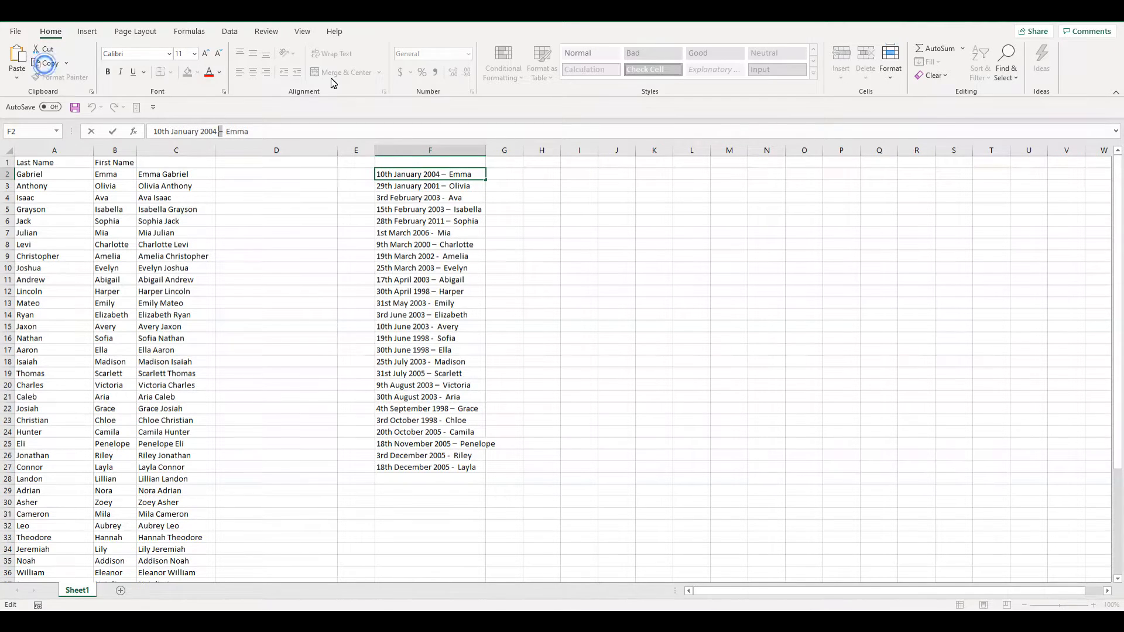
- Replace all long dashes (–) on the sheet with hyphens (-) using Find and Replace
left_click(654, 245)
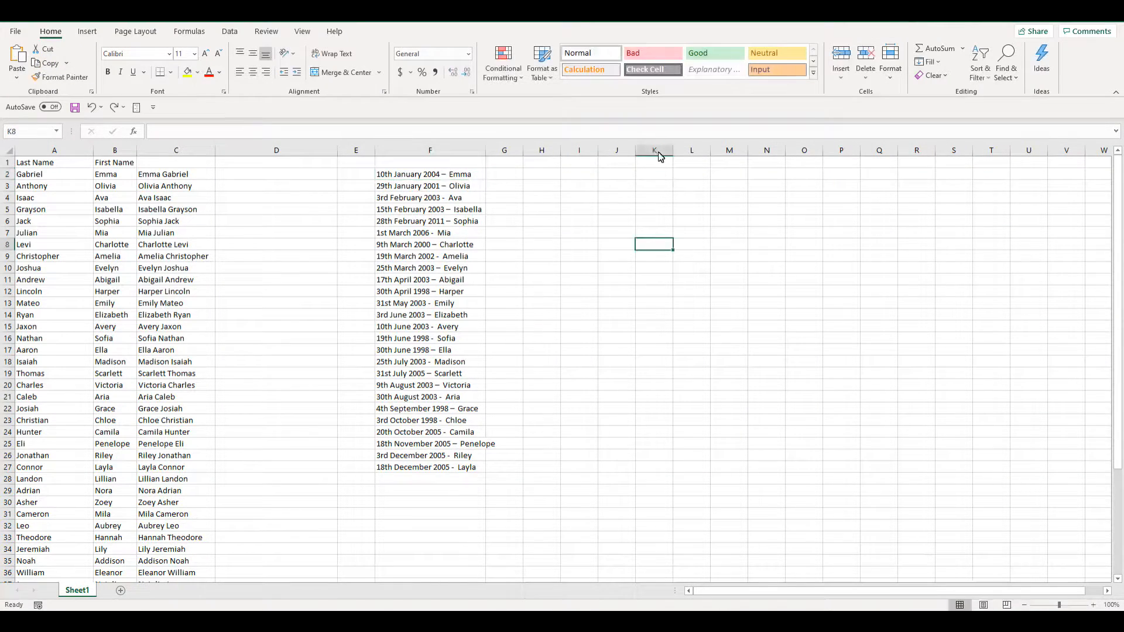
left_click(1013, 80)
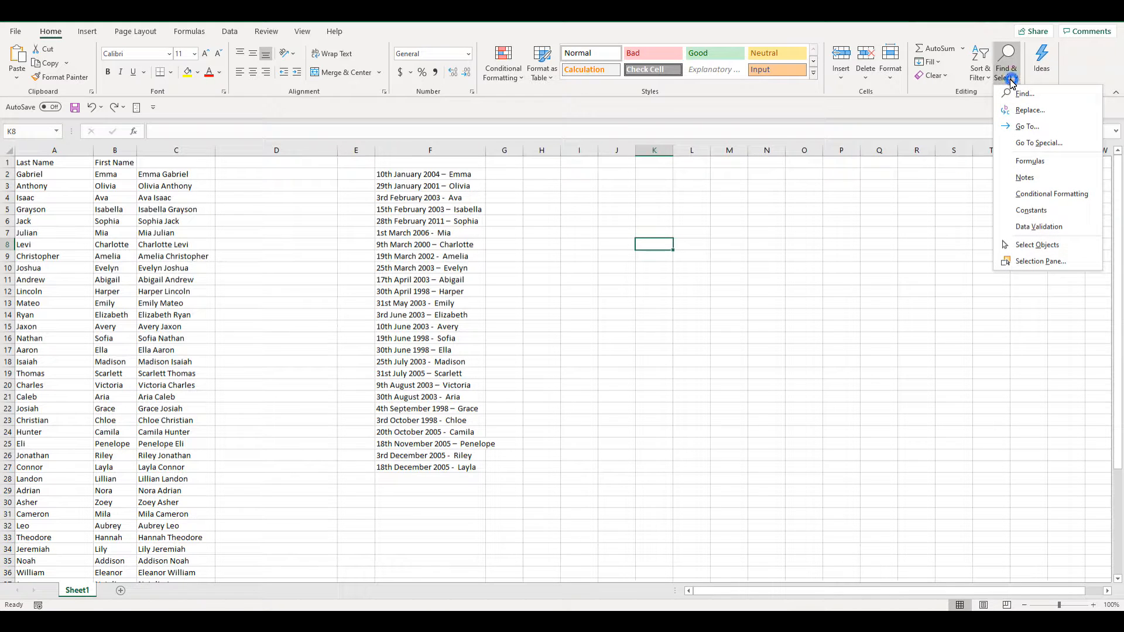
left_click(1029, 112)
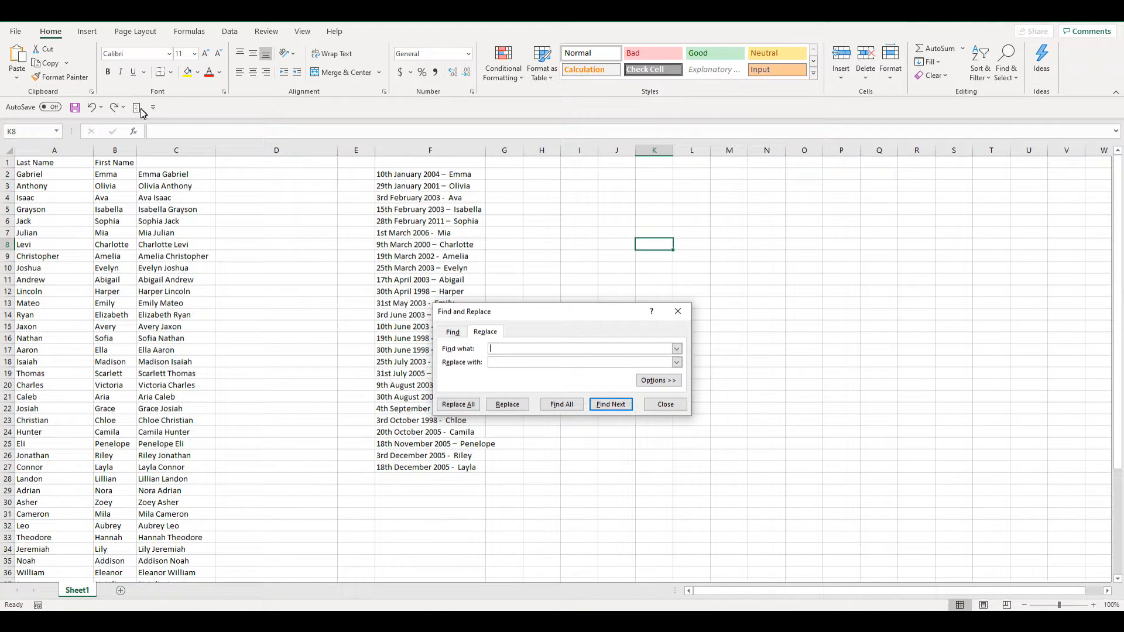
left_click(506, 350)
left_click(500, 351)
left_click(510, 363)
left_click(459, 405)
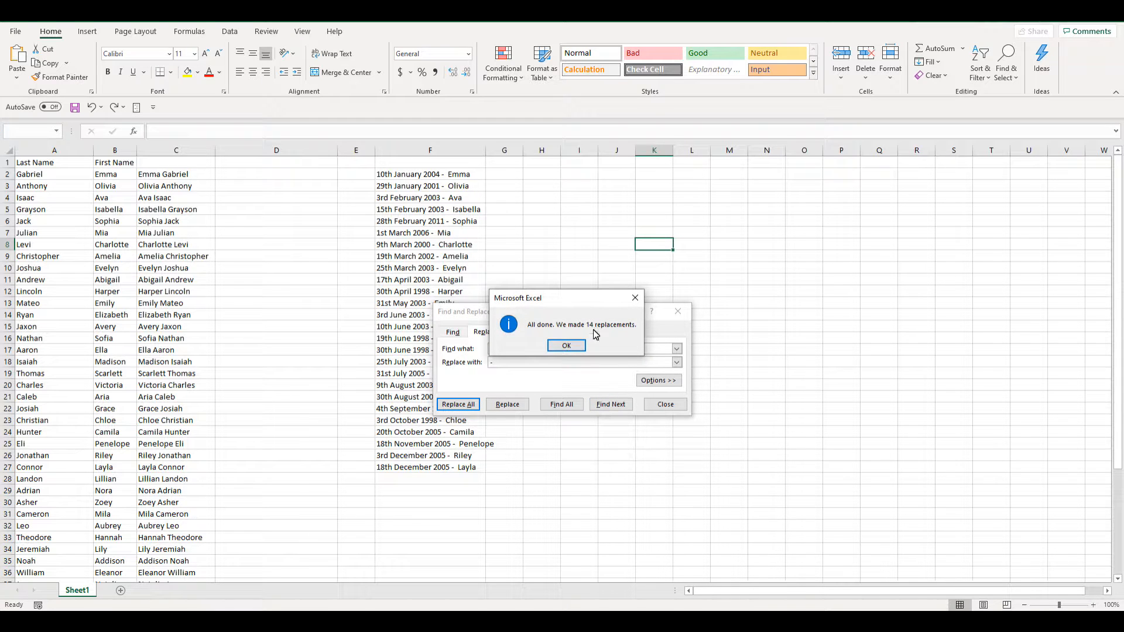
left_click(570, 345)
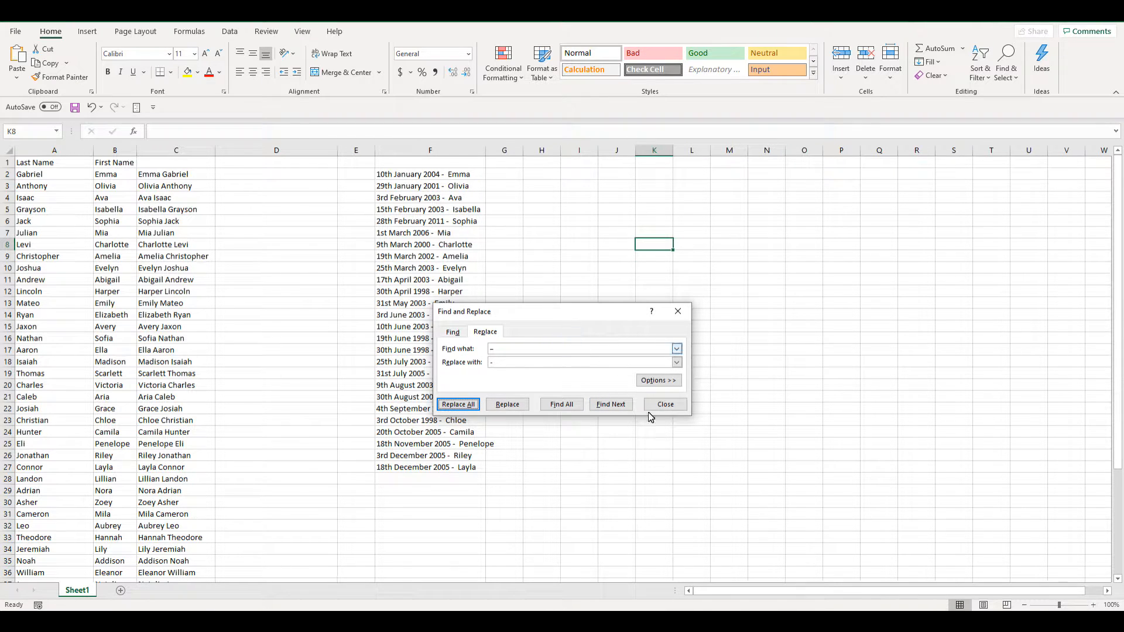
left_click(674, 404)
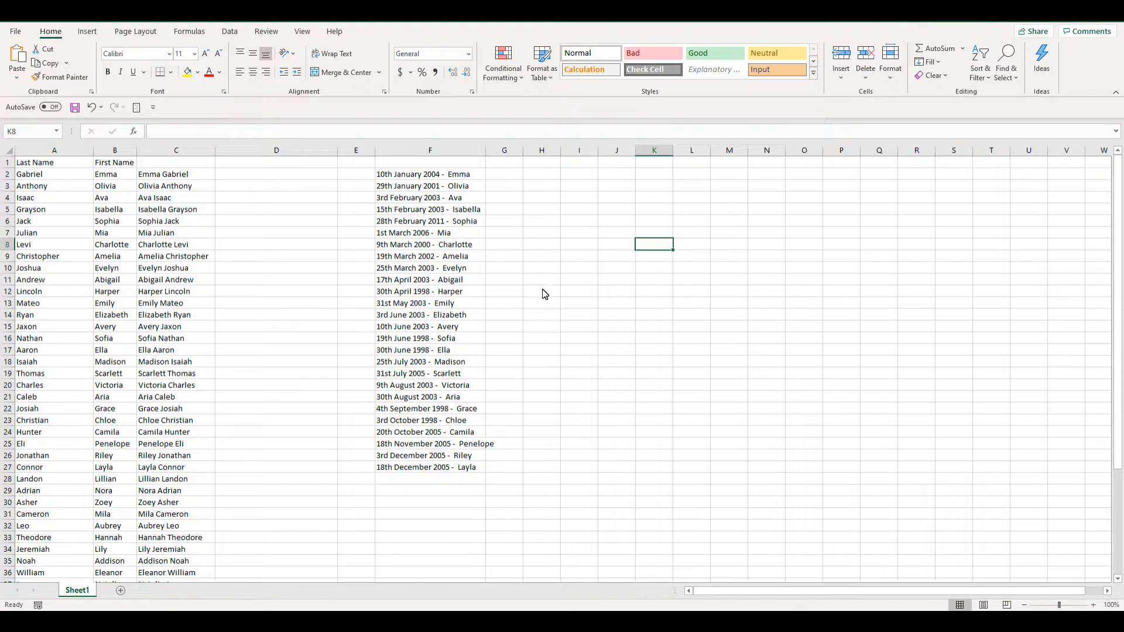
- Split the date–name entries in column F into separate columns with Text to Columns, using a hyphen as the delimiter
left_click(428, 151)
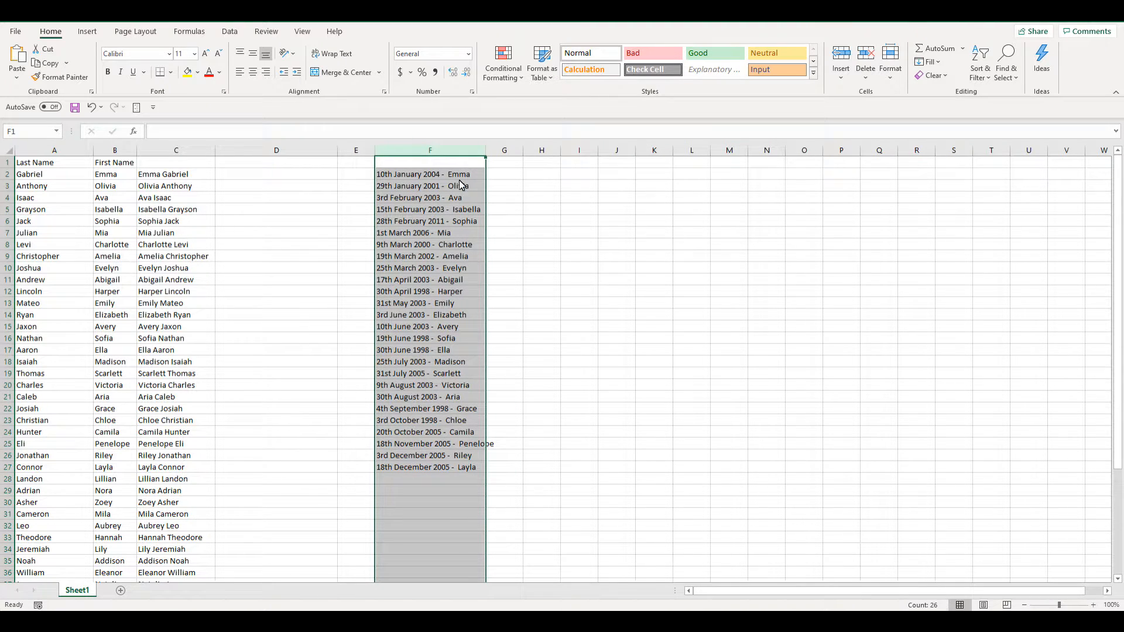
left_click(229, 33)
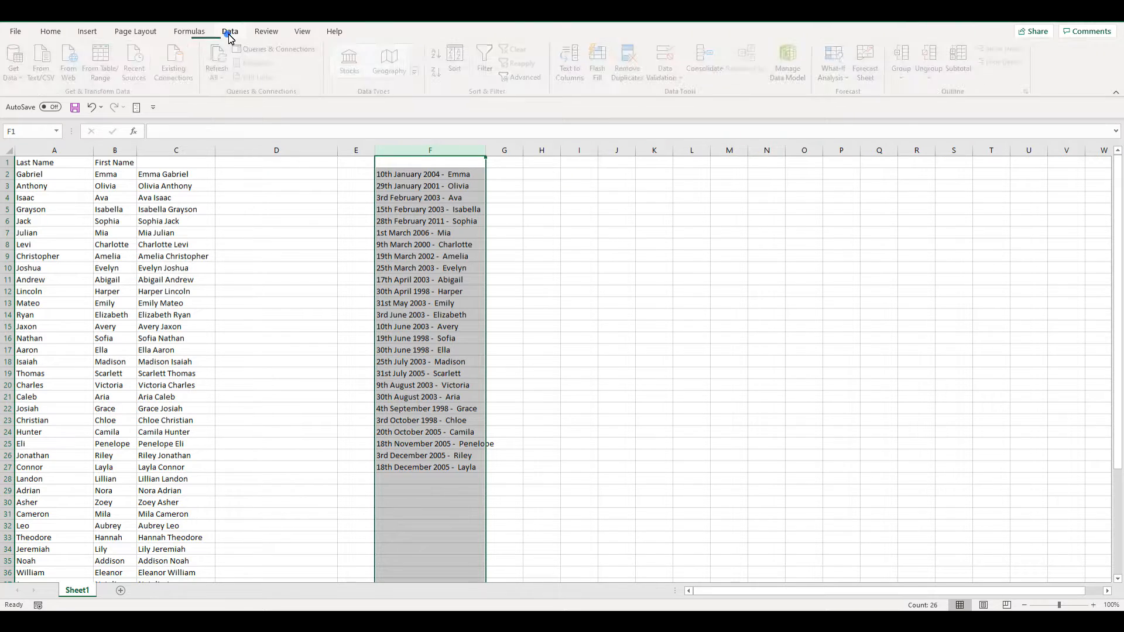
left_click(568, 69)
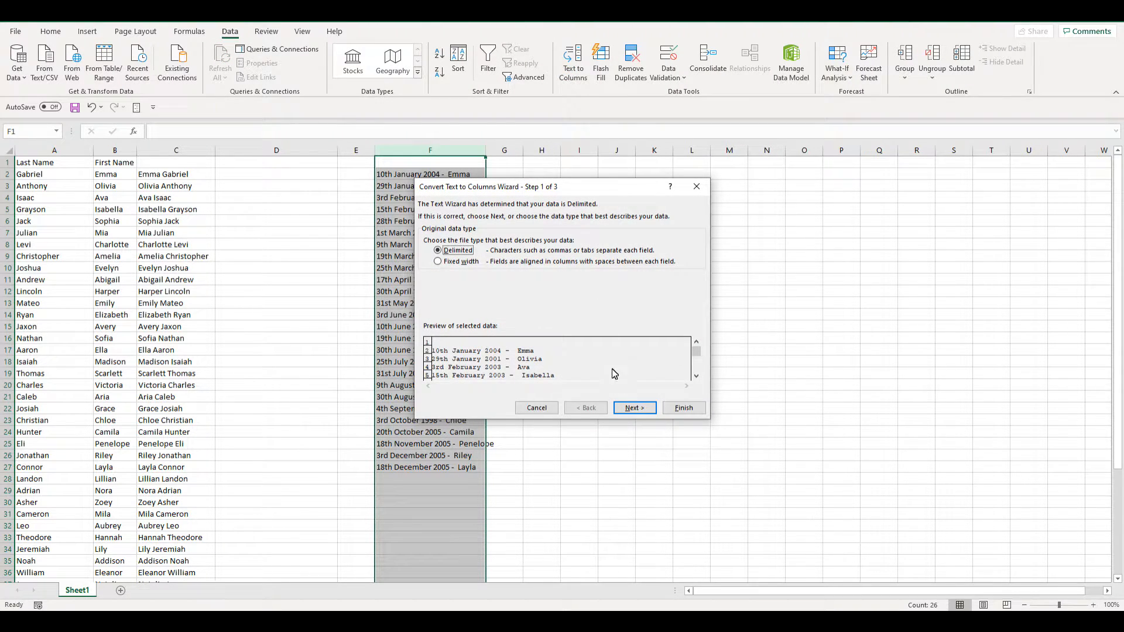
left_click(635, 407)
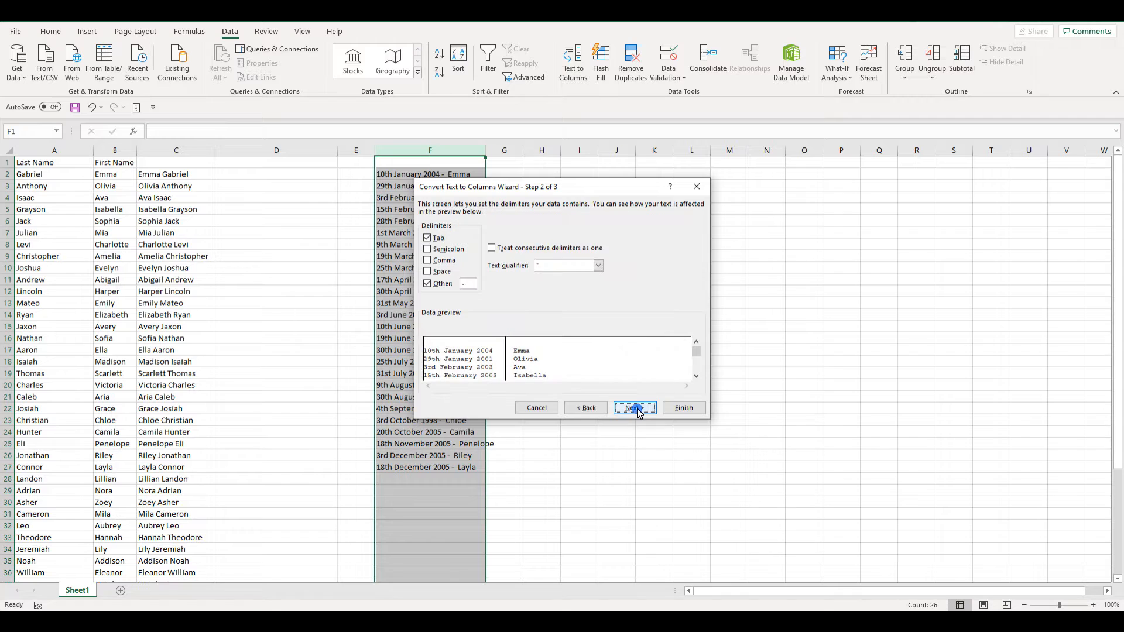
double_click(469, 284)
left_click(697, 377)
left_click(696, 376)
left_click(696, 376)
left_click(697, 376)
left_click(696, 377)
left_click(696, 377)
left_click(696, 377)
left_click(696, 377)
left_click(697, 377)
left_click(696, 377)
left_click(696, 377)
left_click(697, 377)
left_click(696, 377)
left_click(697, 377)
left_click(696, 377)
left_click(696, 377)
left_click(696, 377)
left_click(696, 377)
left_click(684, 409)
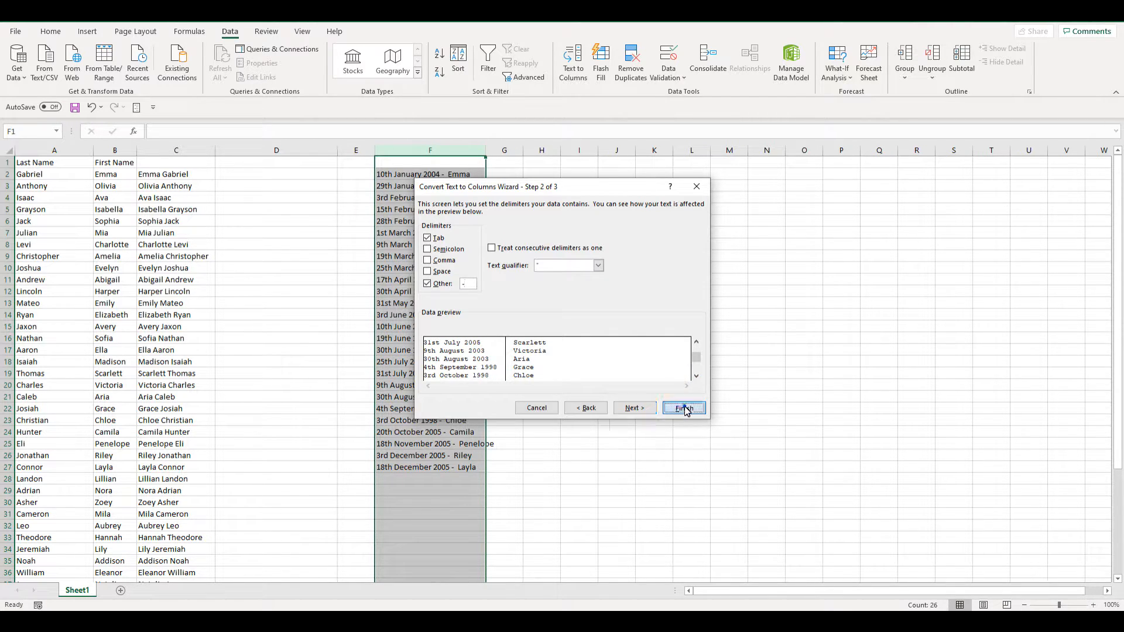
left_click(655, 363)
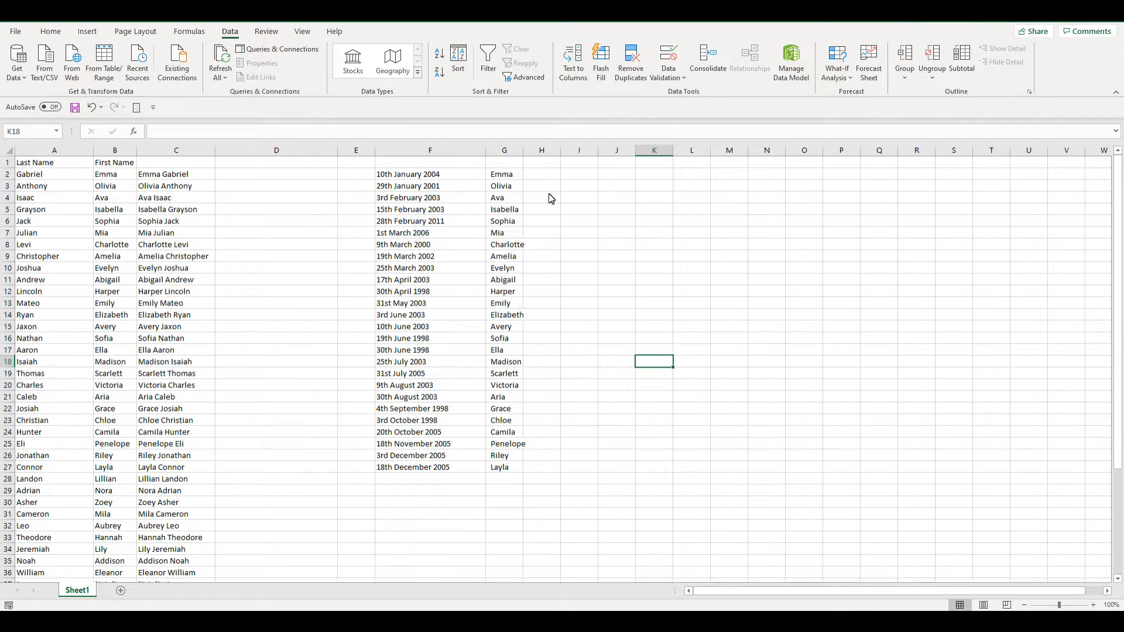
- Run Text to Columns on column G with space as the delimiter to strip the leading space from the names
left_click(508, 155)
left_click(580, 74)
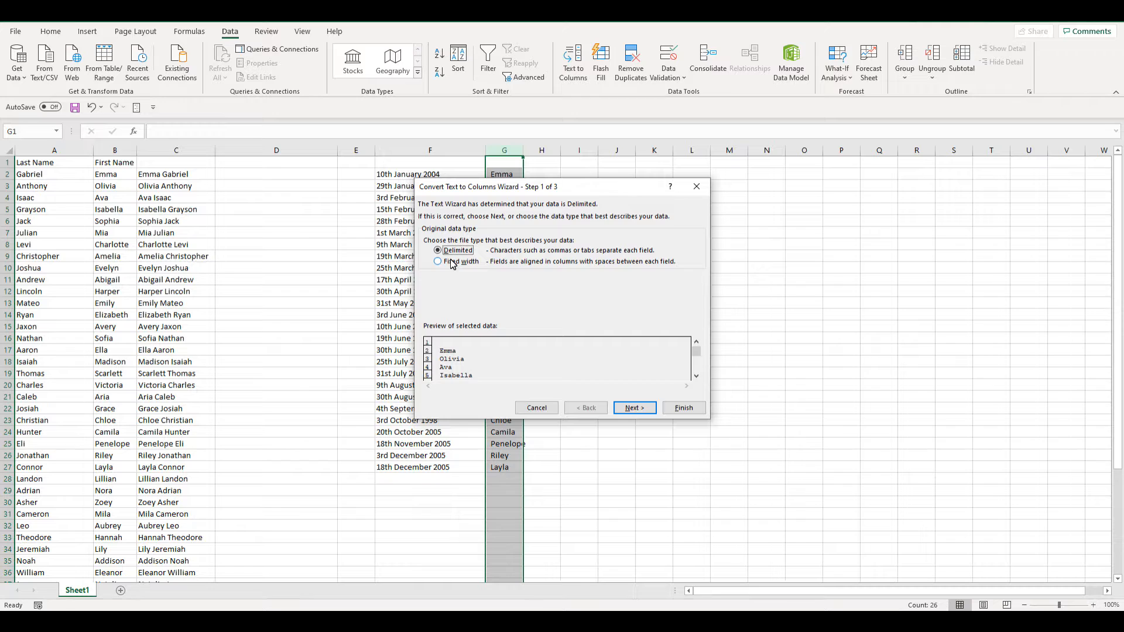
left_click(636, 412)
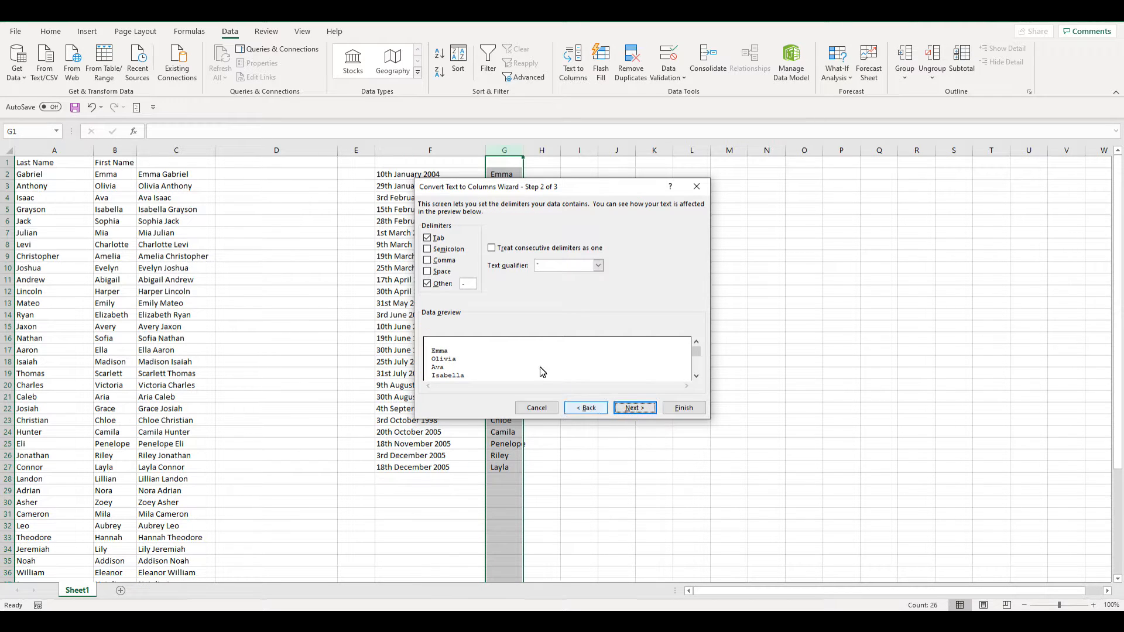
left_click(428, 272)
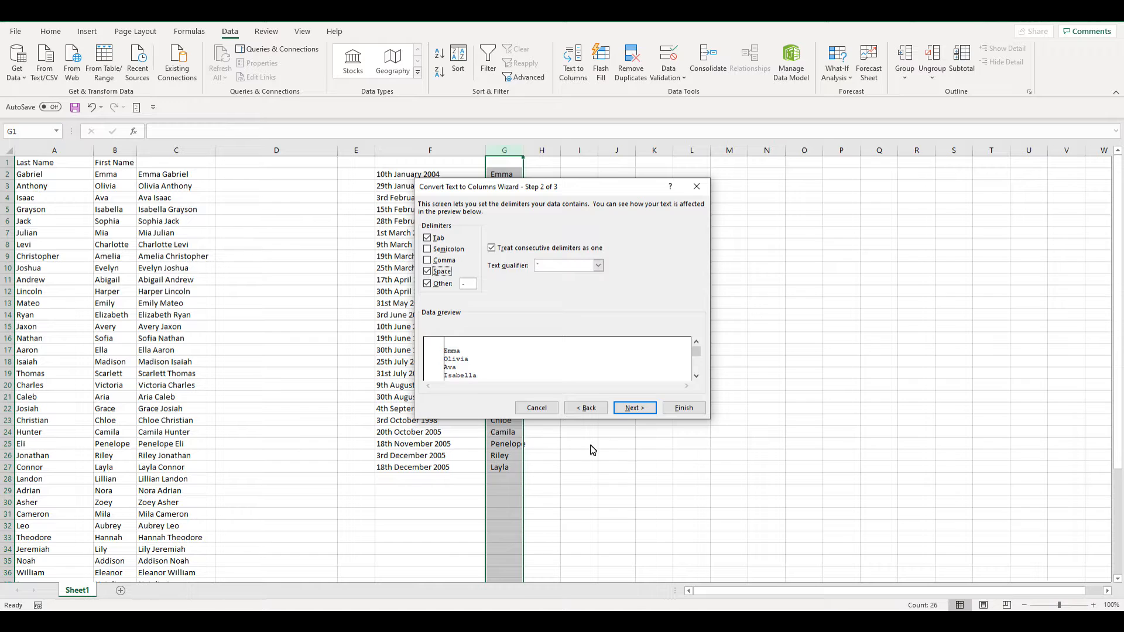
left_click(684, 408)
left_click(692, 409)
- Move the names from column H back into column G, replacing its contents
left_click(539, 174)
left_click(542, 150)
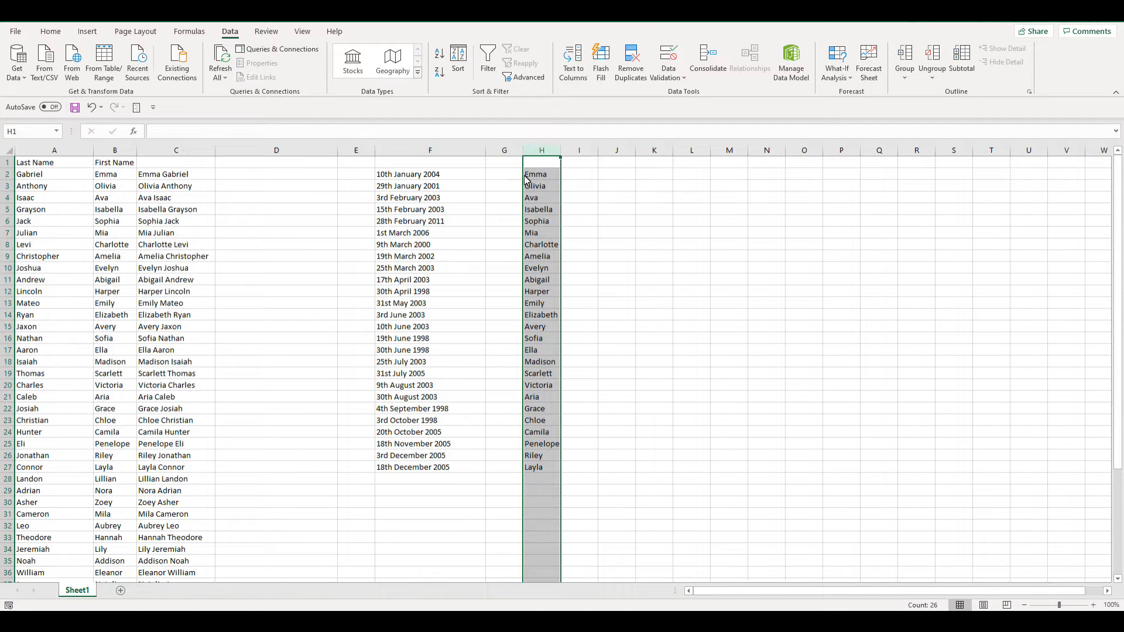
left_click_drag(526, 178, 510, 181)
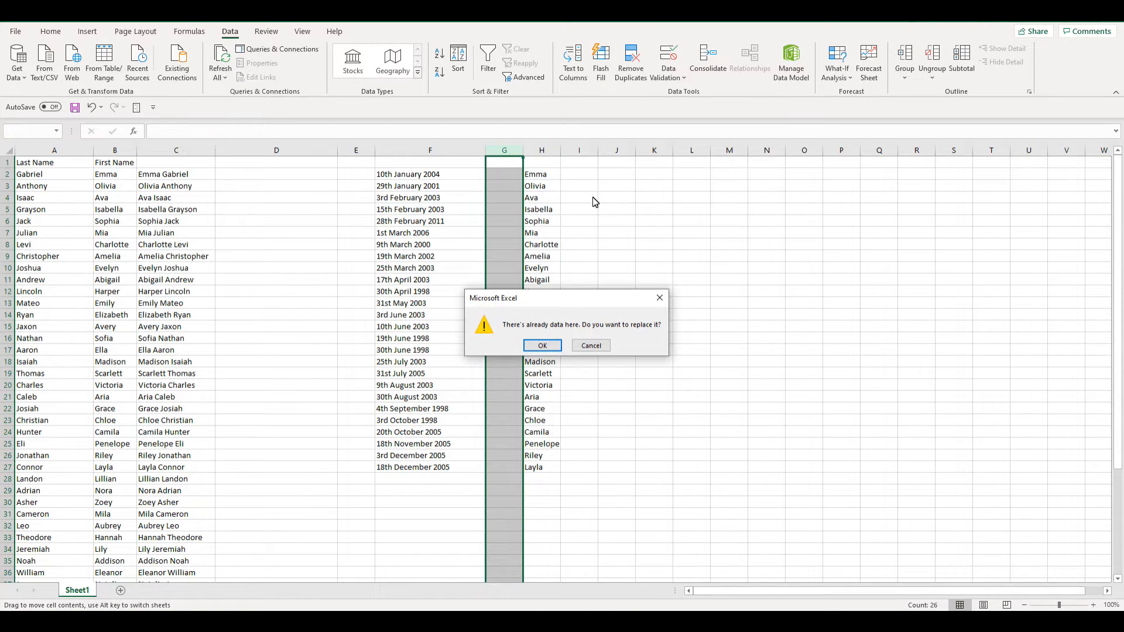
left_click(544, 346)
left_click(586, 339)
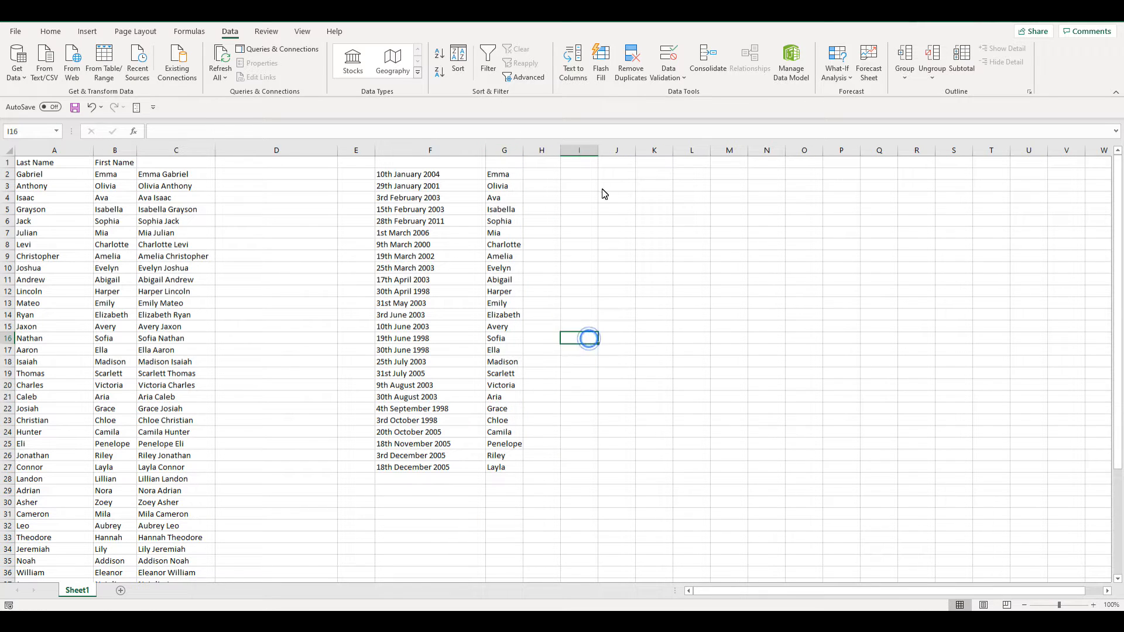
left_click(518, 175)
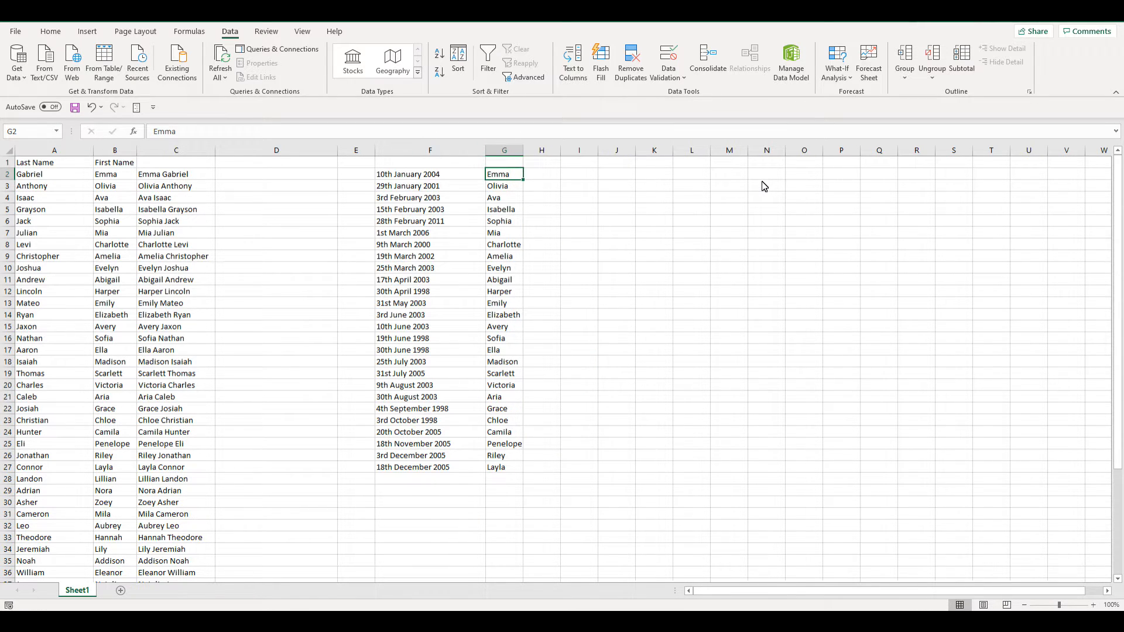